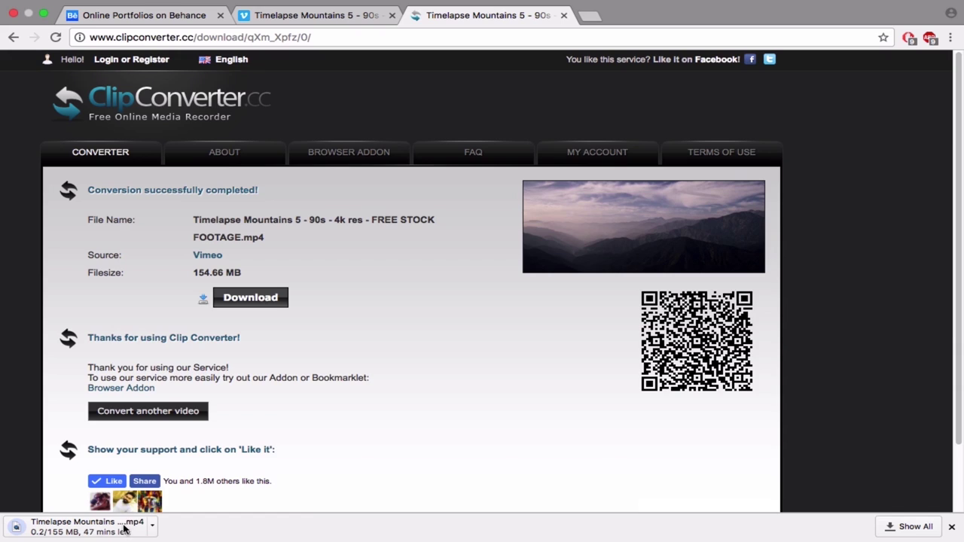
key("ctrl+t")
type("www.")
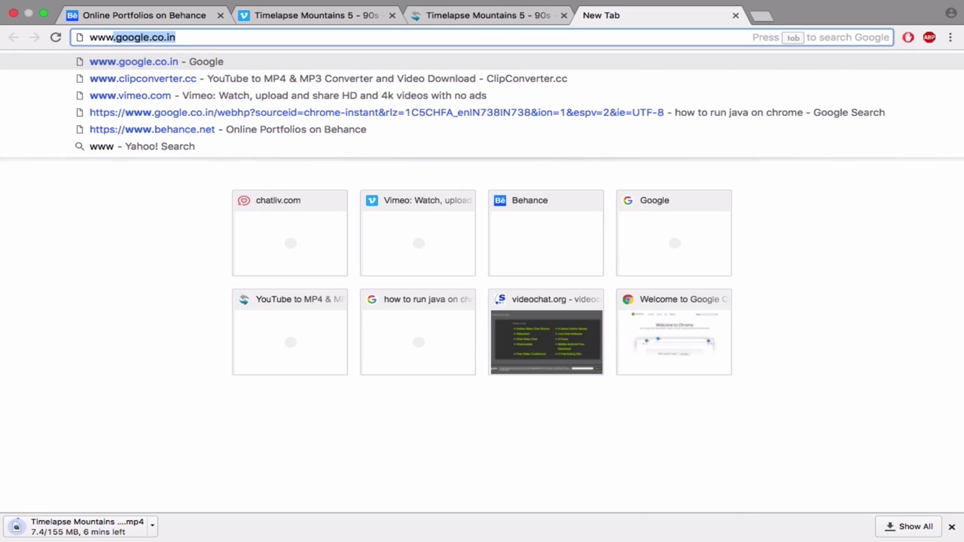
type("dafont.com")
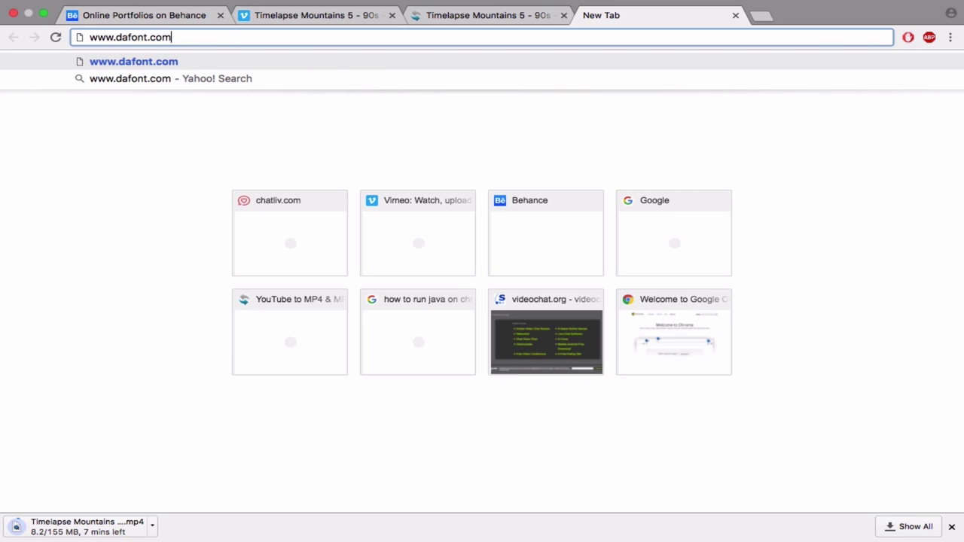
key("Return")
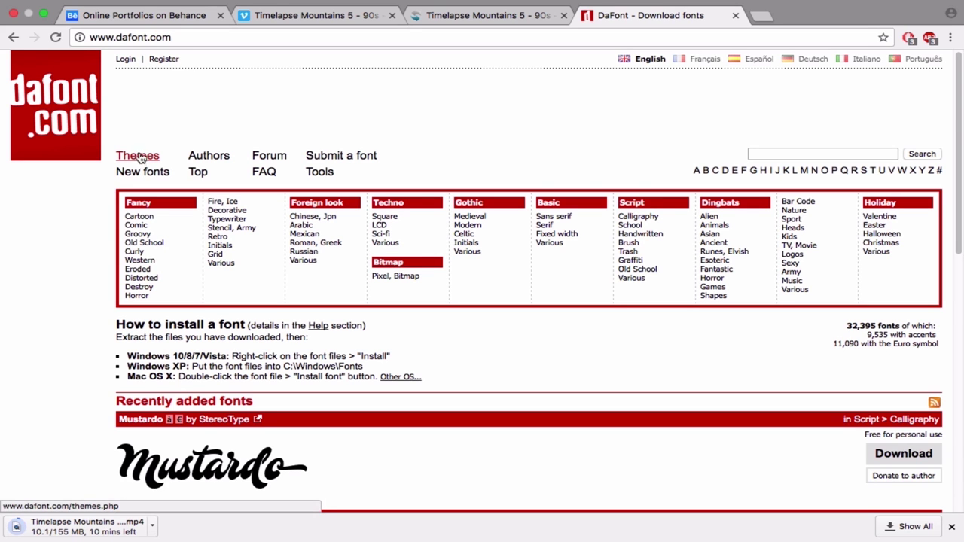
scroll(157, 132, "down", 5)
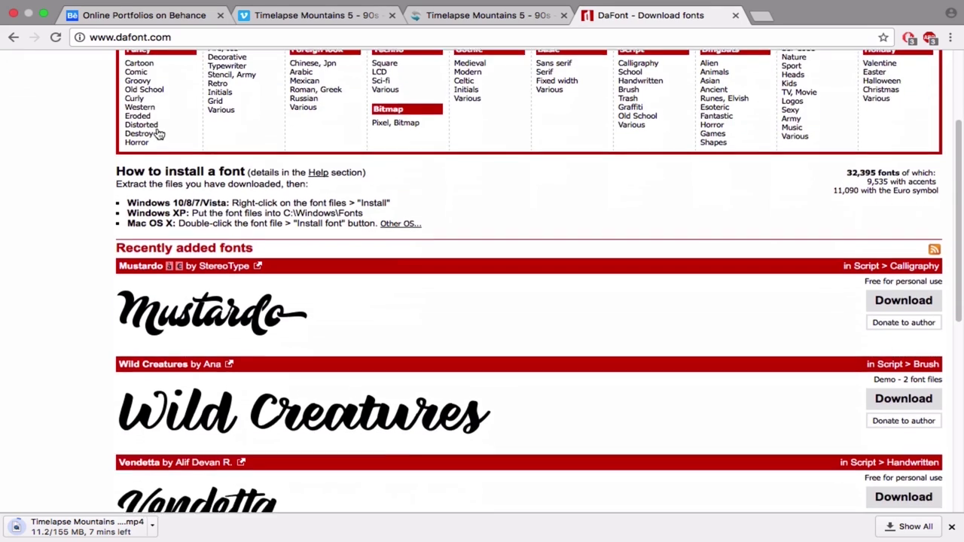
scroll(157, 133, "down", 3)
scroll(157, 132, "up", 4)
scroll(158, 132, "up", 2)
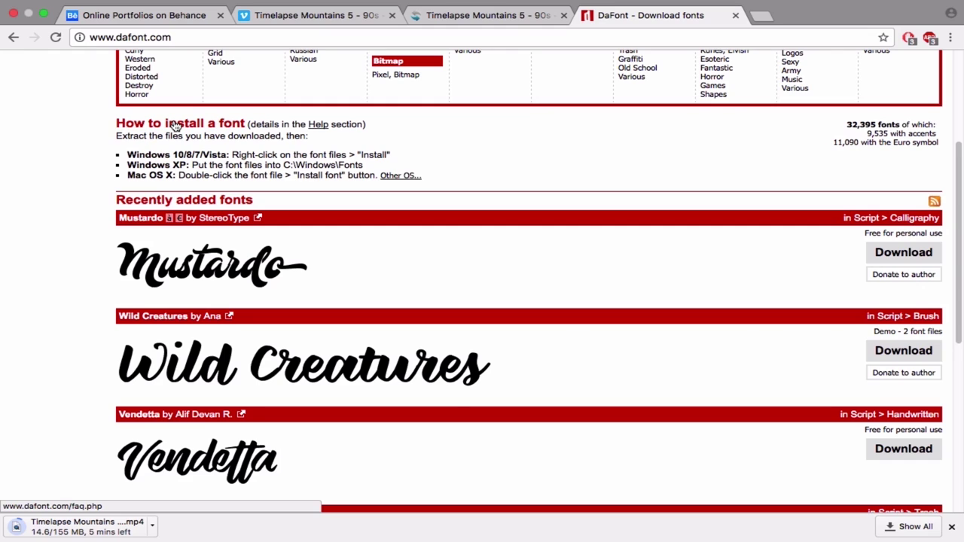
Switch to Premiere Pro and create a new project named Tutorial 01_Placing Text On A Video.
left_click(578, 517)
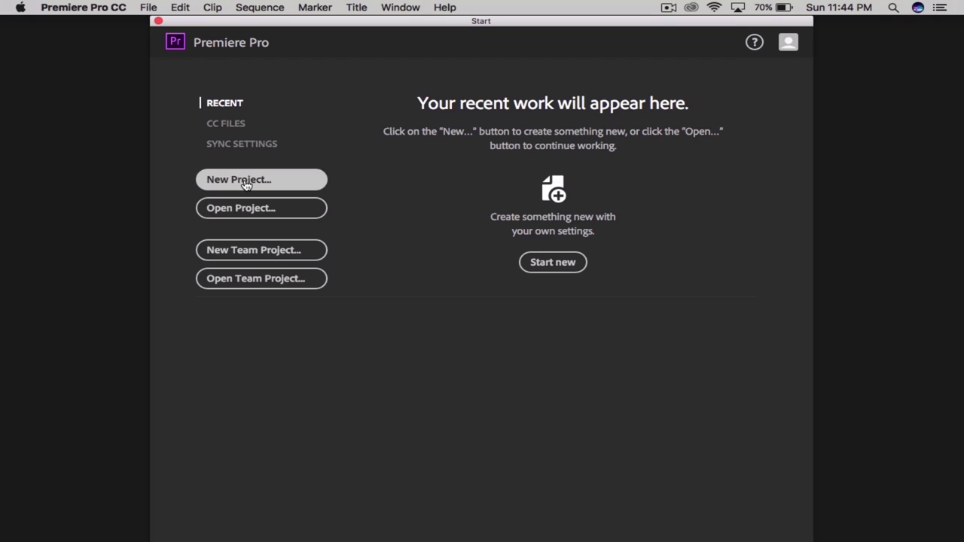
left_click(246, 180)
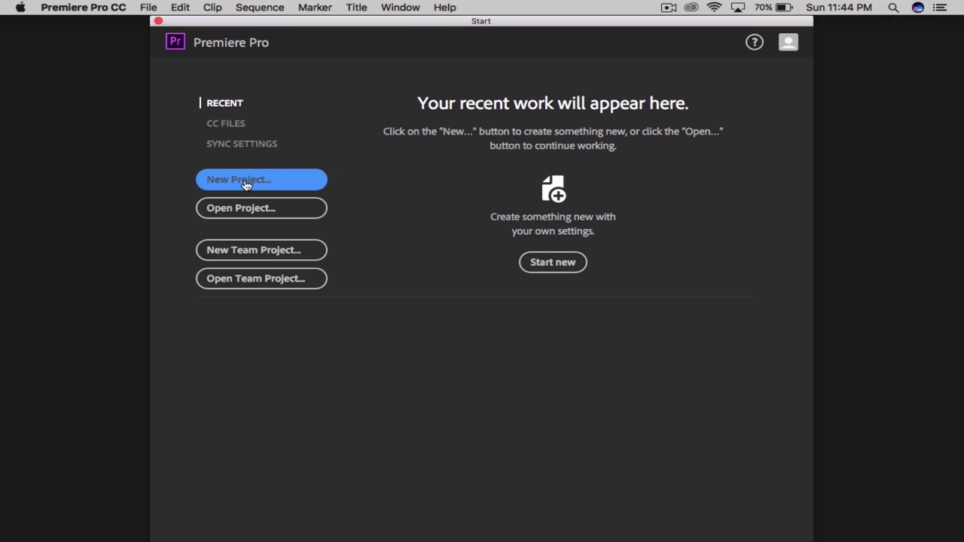
type("Tutorial 01")
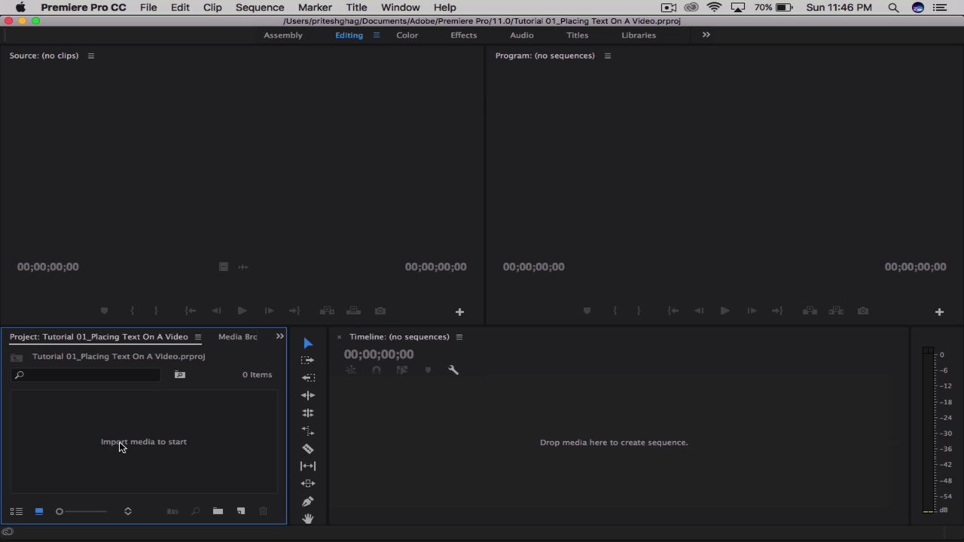
Import the Timelapse Mountains.mp4 clip into the project.
double_click(119, 447)
left_click(413, 138)
left_click(712, 338)
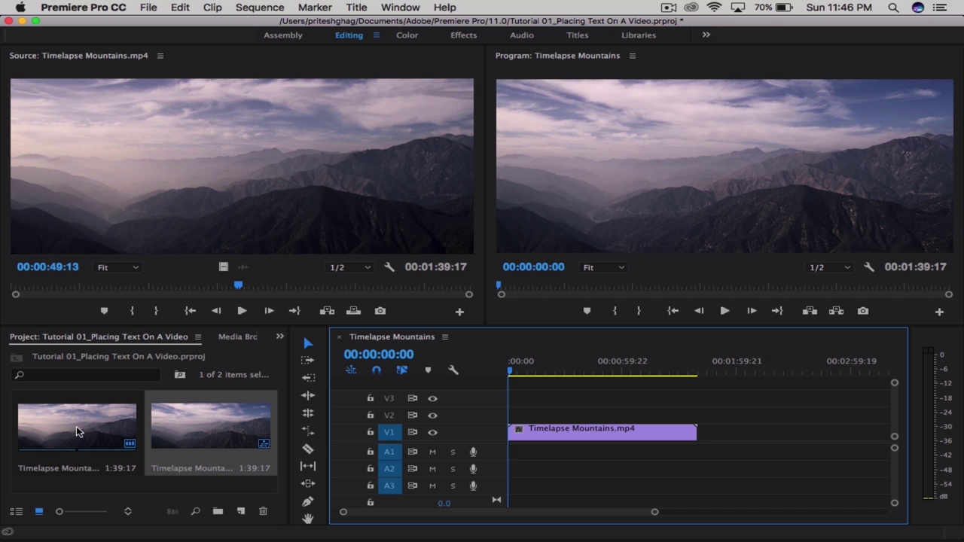
Set the sequence's frame size to 1920 by 1080 and apply Scale to Frame Size to the timeline clip.
left_click(259, 7)
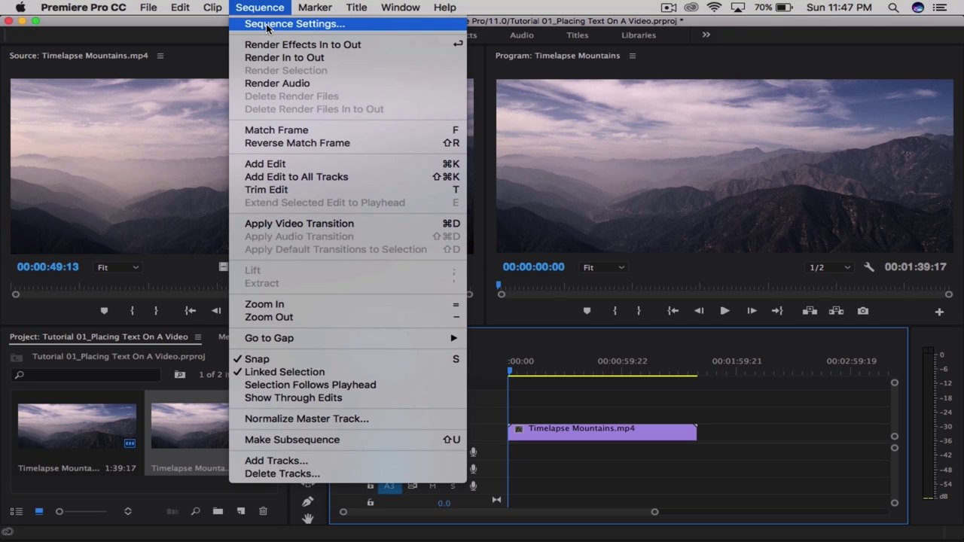
left_click(267, 25)
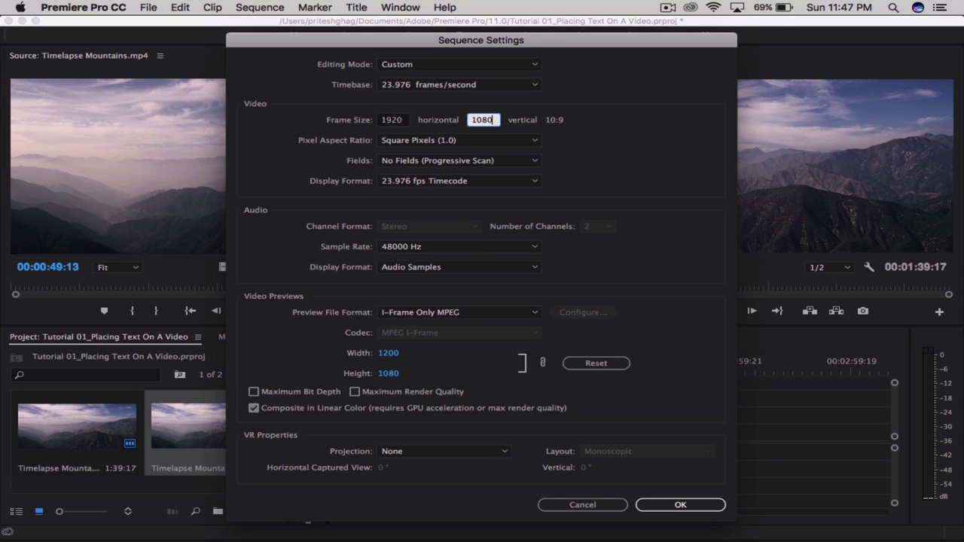
key("Tab")
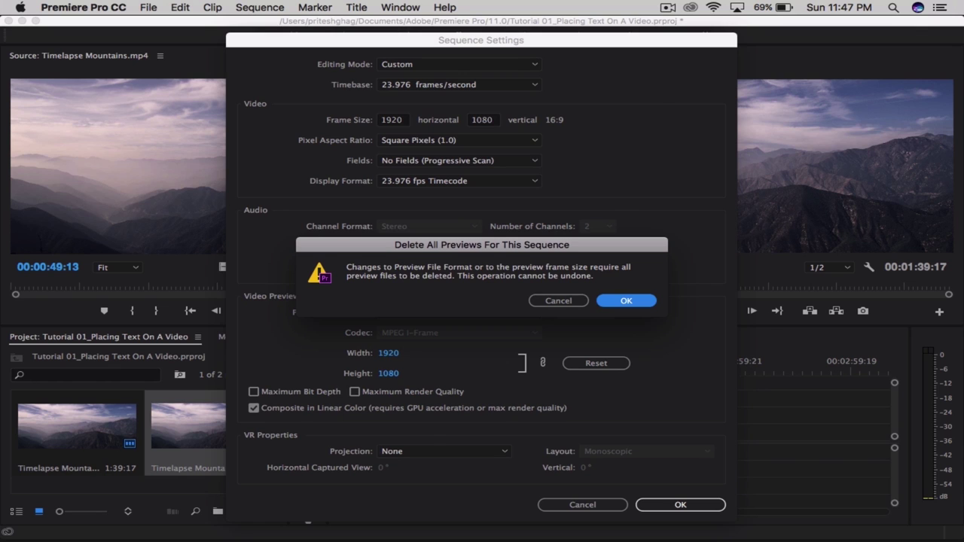
key("Return")
key("Return")
right_click(585, 432)
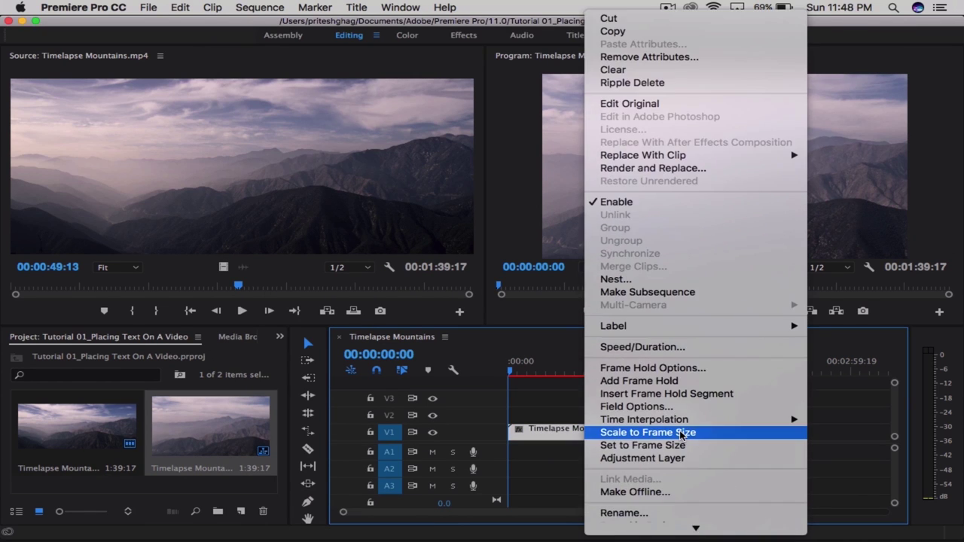
left_click(682, 433)
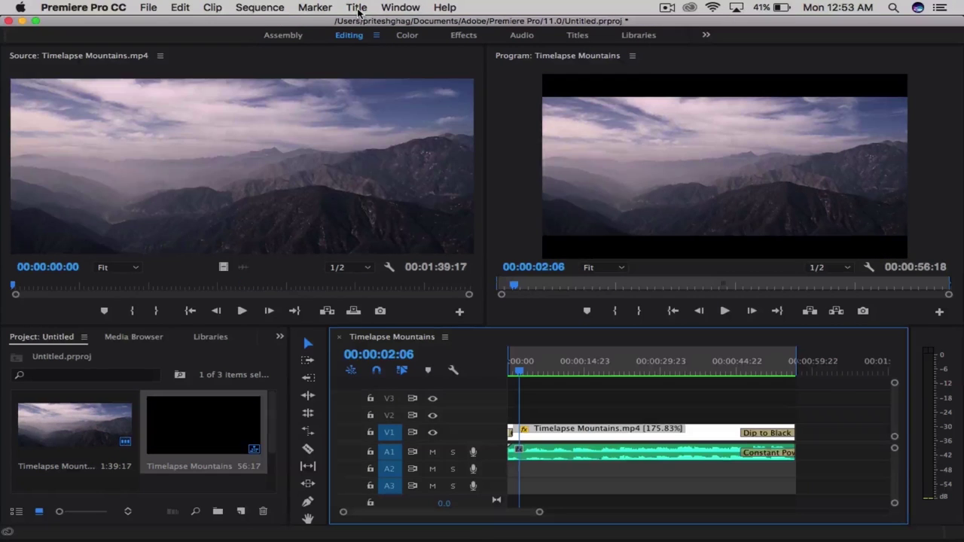
Create a new default still title with the proposed 1920 by 1080 video settings.
left_click(356, 7)
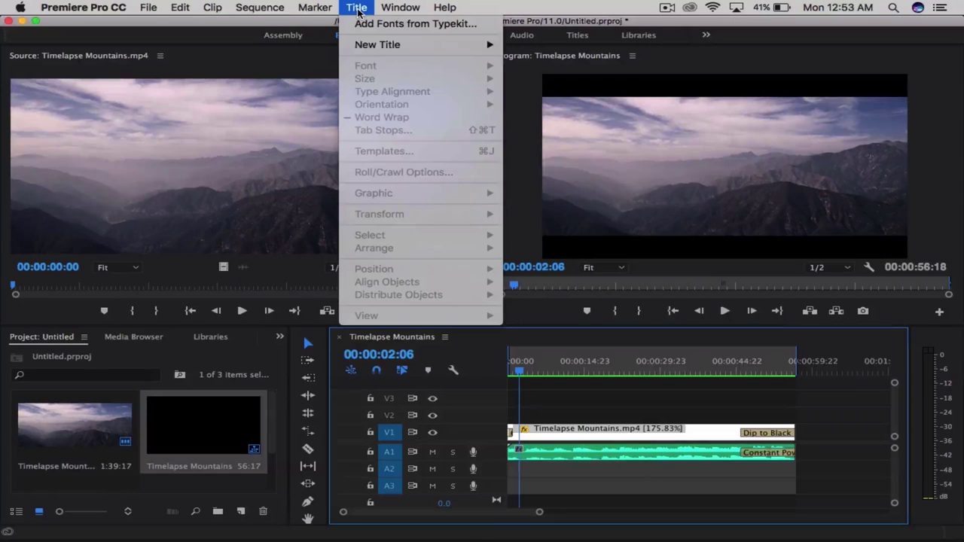
mouse_move(367, 47)
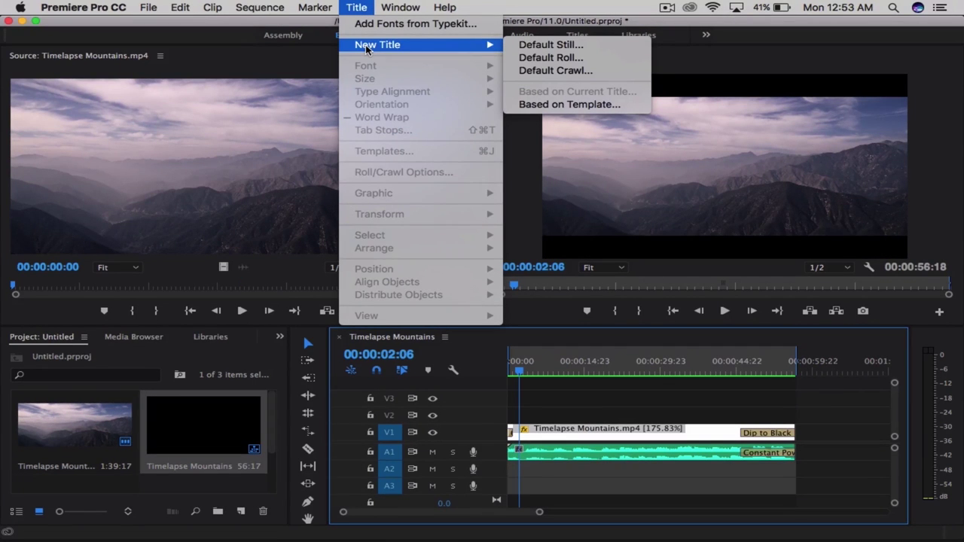
left_click(551, 45)
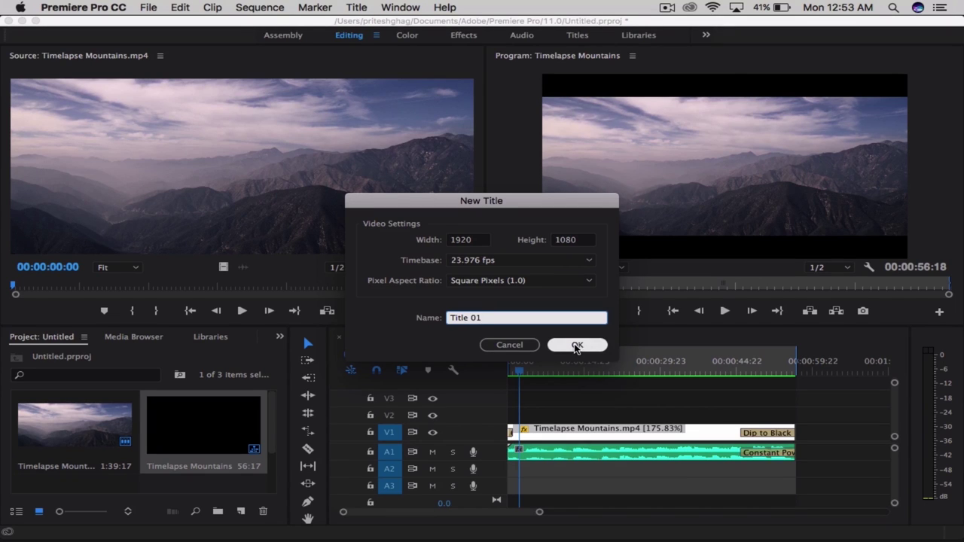
left_click(576, 345)
Add the text BEST / CINEMATIC FONTS / AND HOW TO PLACE THEM on three lines over the video frame.
left_click(209, 245)
type("BEST")
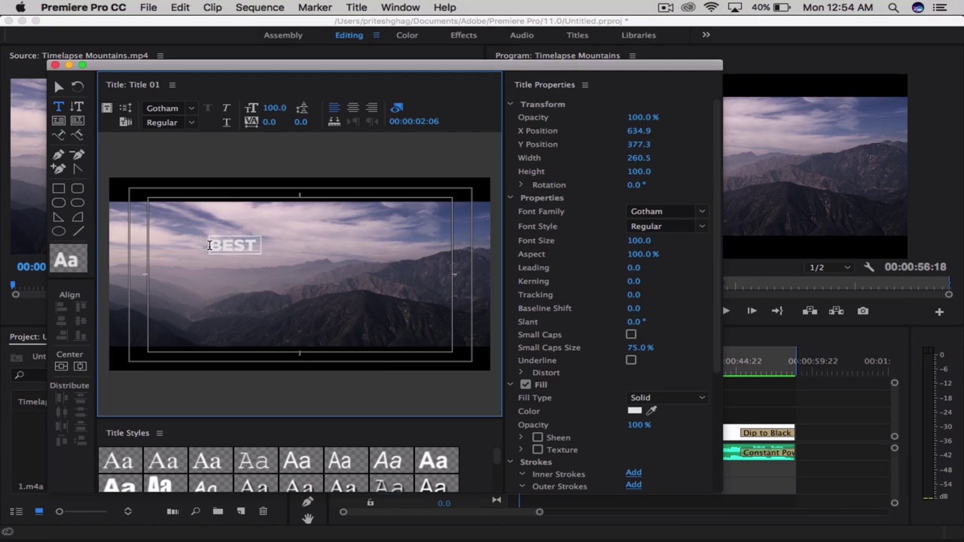
key("Return")
type("CINEMATIC")
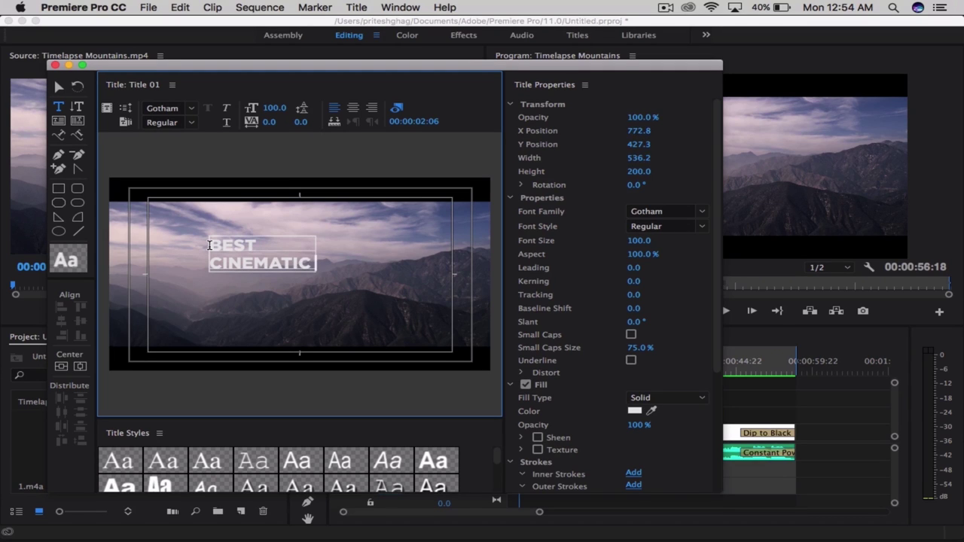
type(" FONTS")
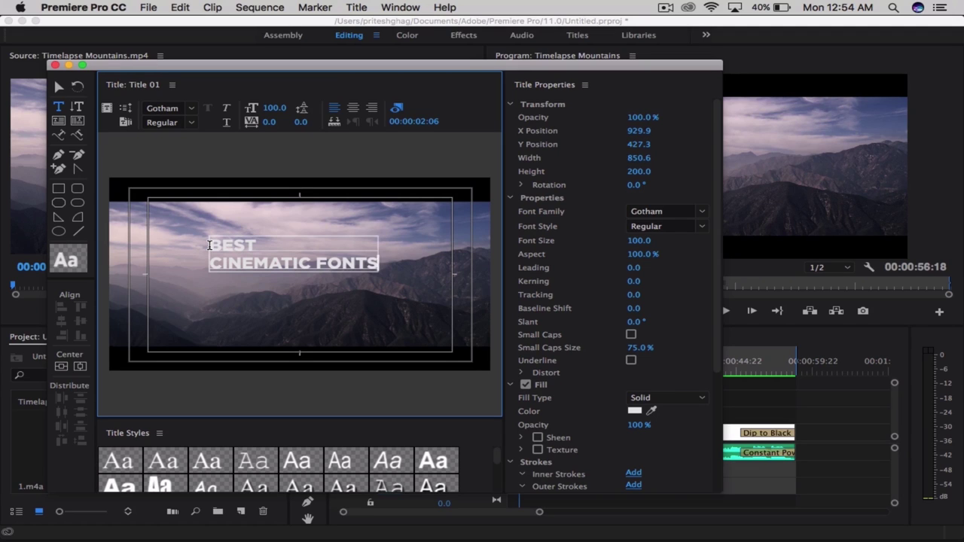
key("Return")
type("A")
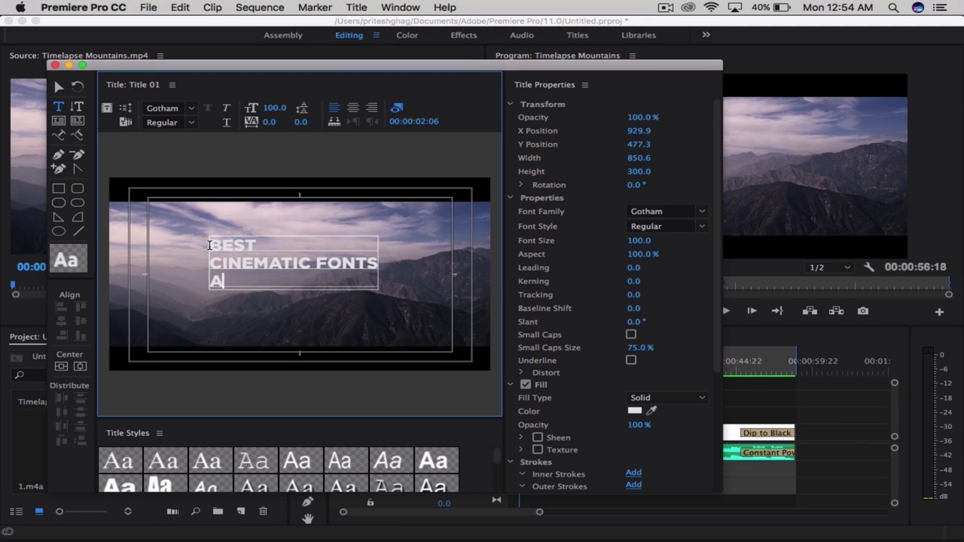
type("ND HOW TO")
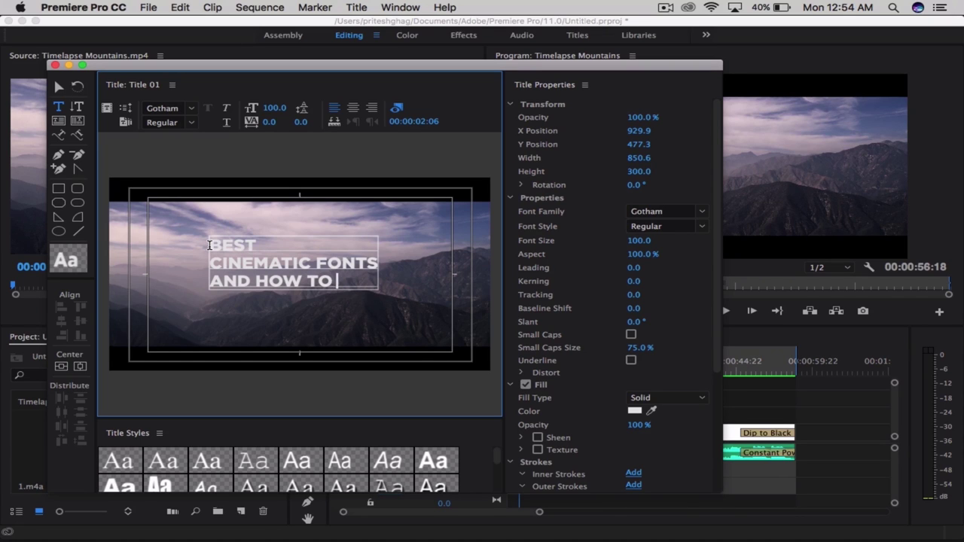
type(" PLACE")
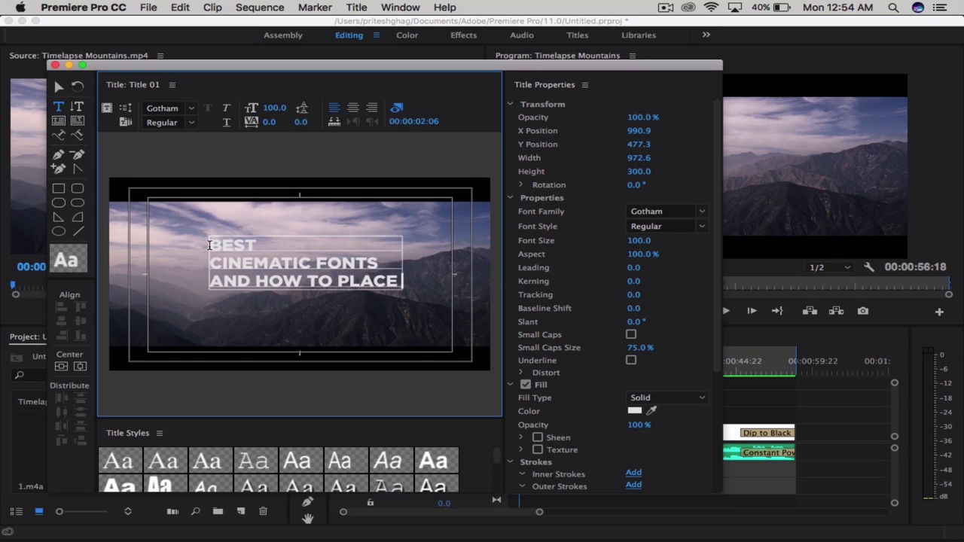
type(" THEM")
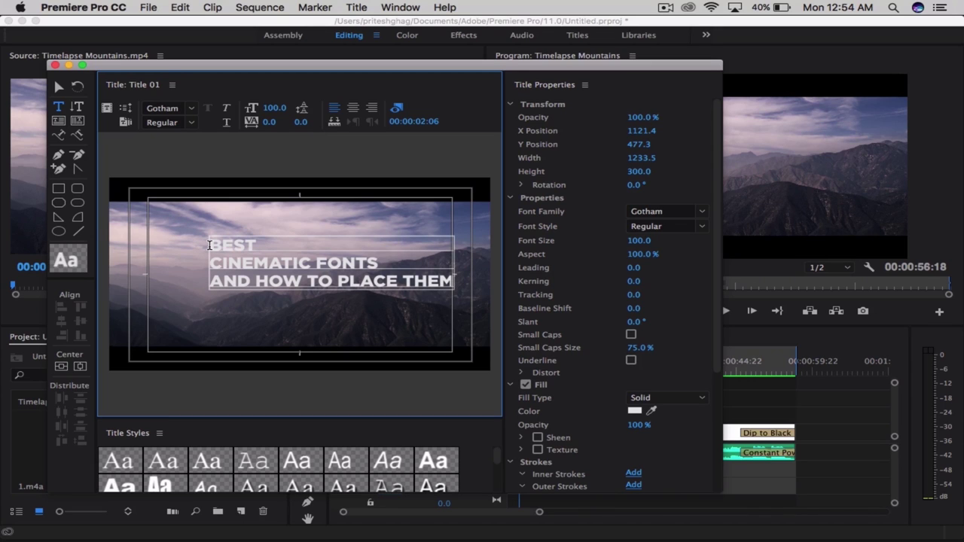
Centre-align the three lines of title text and centre the text block vertically and horizontally in the frame.
left_click(209, 245, "shift")
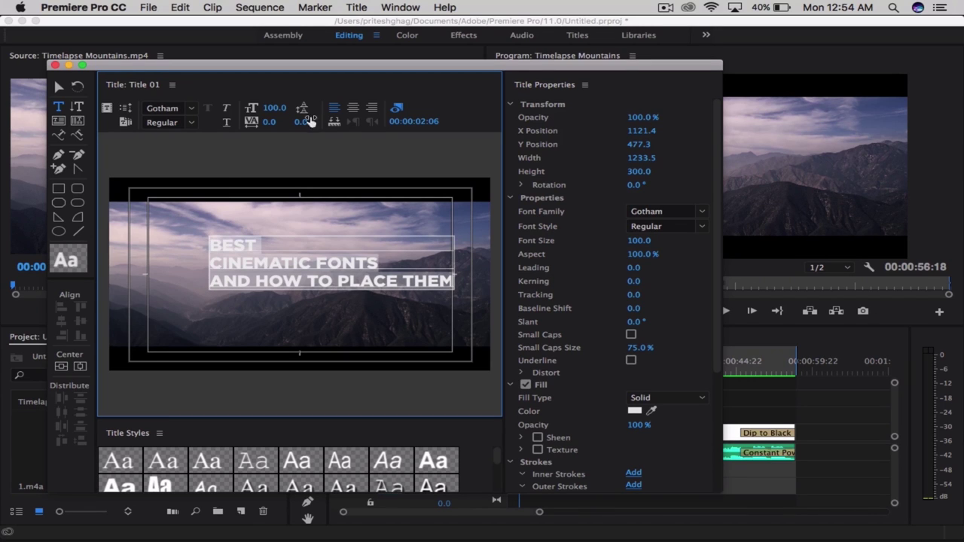
left_click(353, 109)
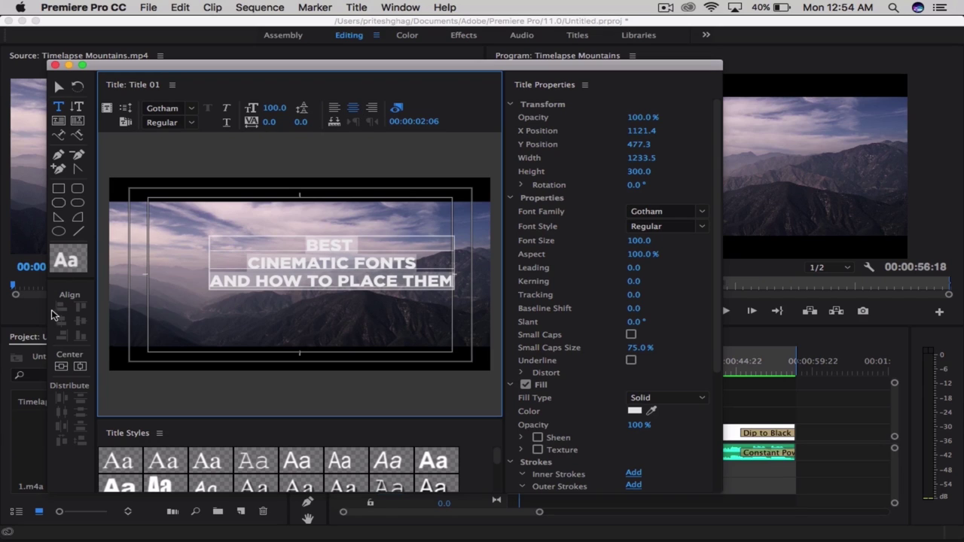
left_click(61, 366)
left_click(80, 366)
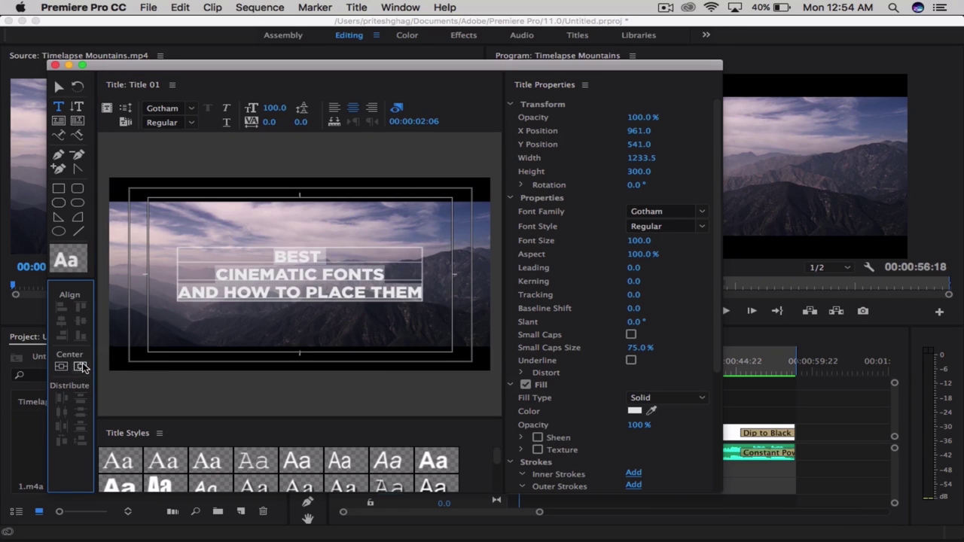
Set the font size of the word BEST to 50.
left_click(325, 257)
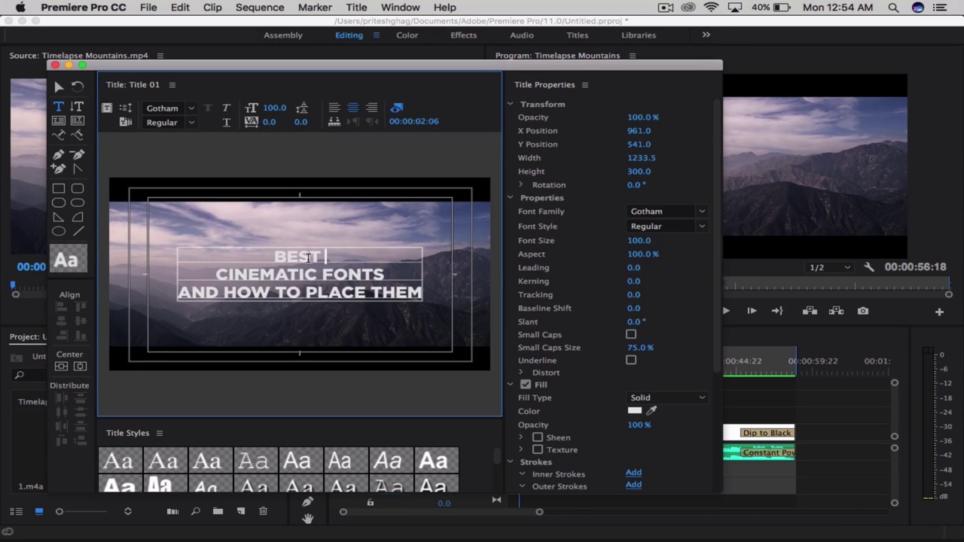
double_click(308, 257)
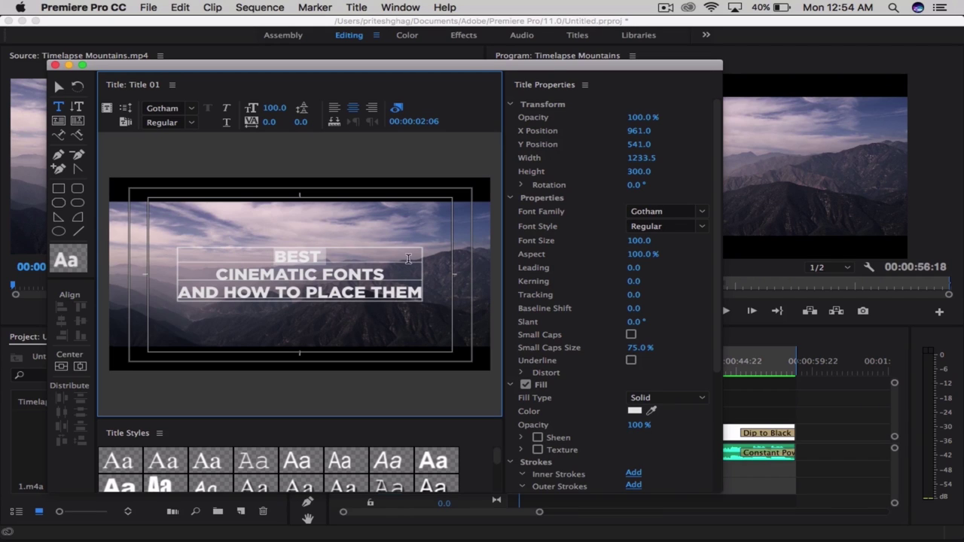
left_click(632, 241)
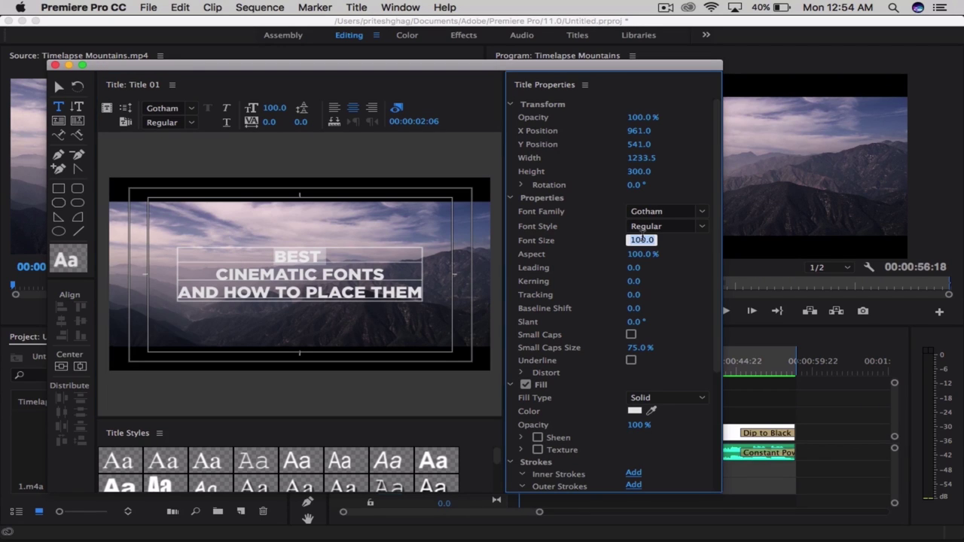
type("50")
key("Return")
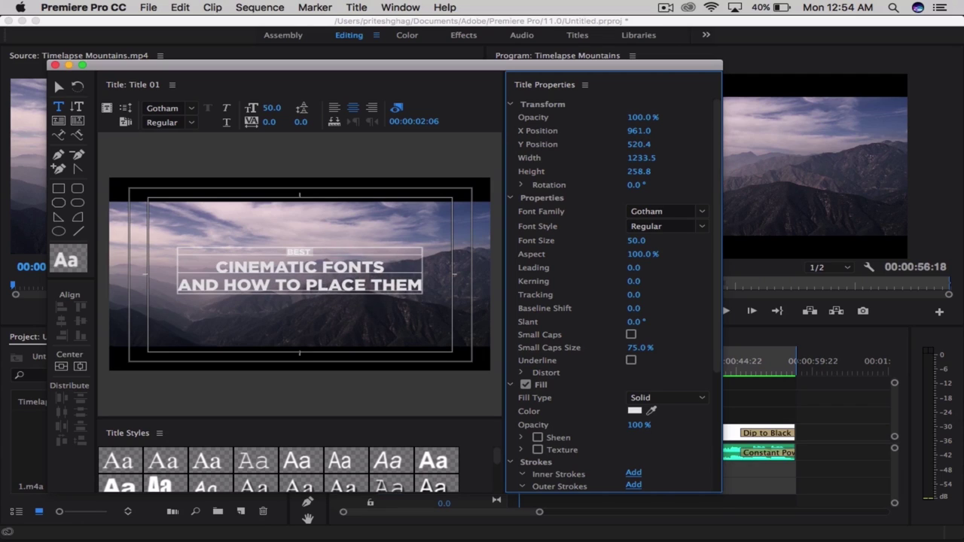
Set the font size of the line AND HOW TO PLACE THEM to 50.
left_click_drag(182, 284, 427, 287)
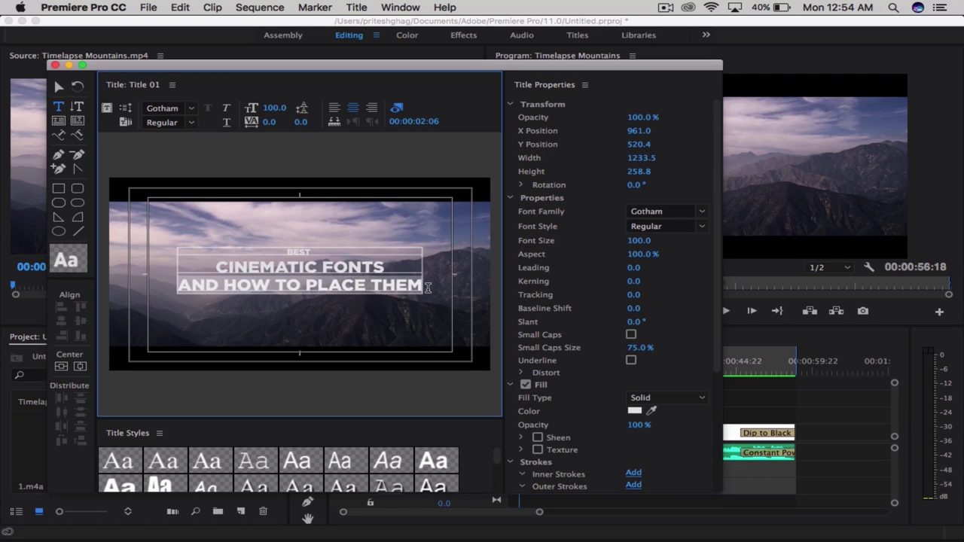
left_click(641, 240)
type("50")
key("Return")
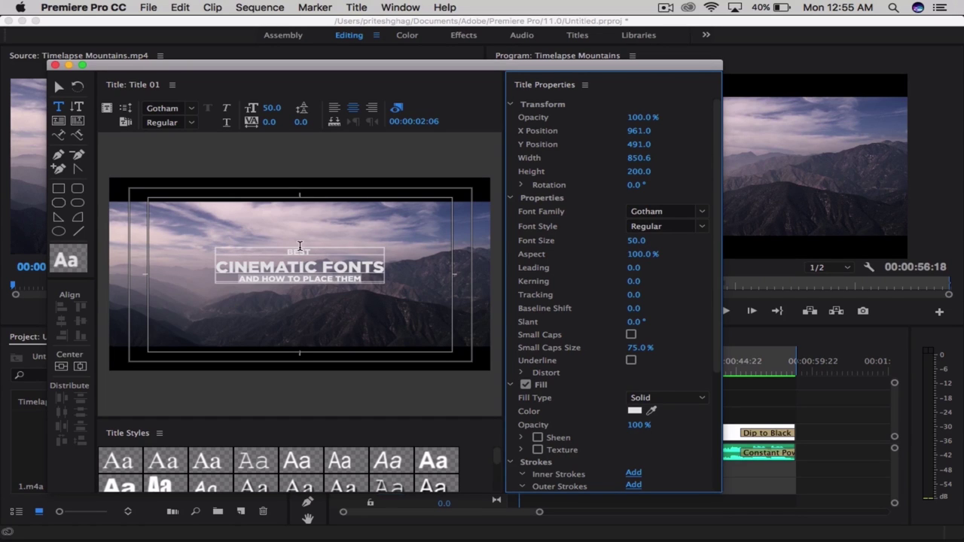
Split the title's lines into separate text objects and place BEST just above CINEMATIC FONTS.
left_click_drag(312, 251, 300, 231)
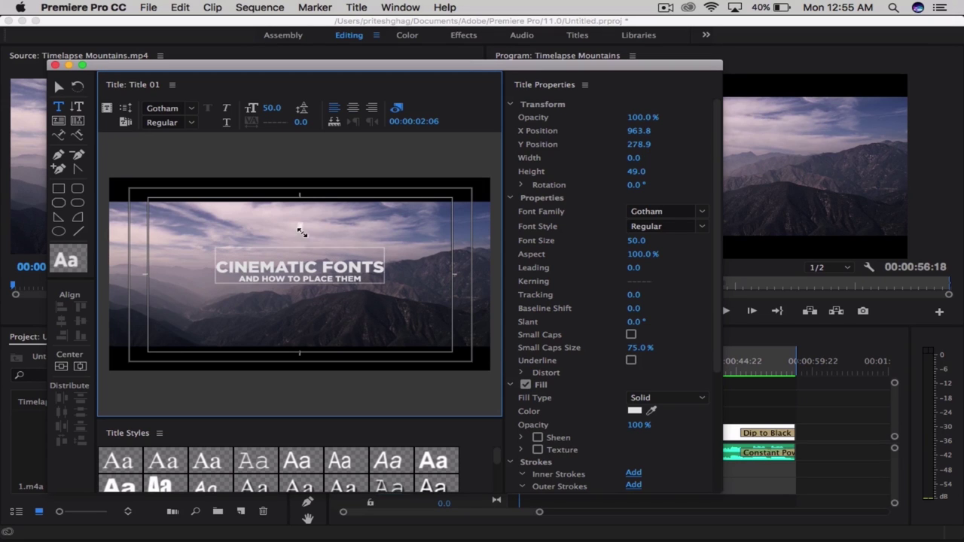
left_click(382, 267)
key("Escape")
left_click_drag(315, 229, 305, 261)
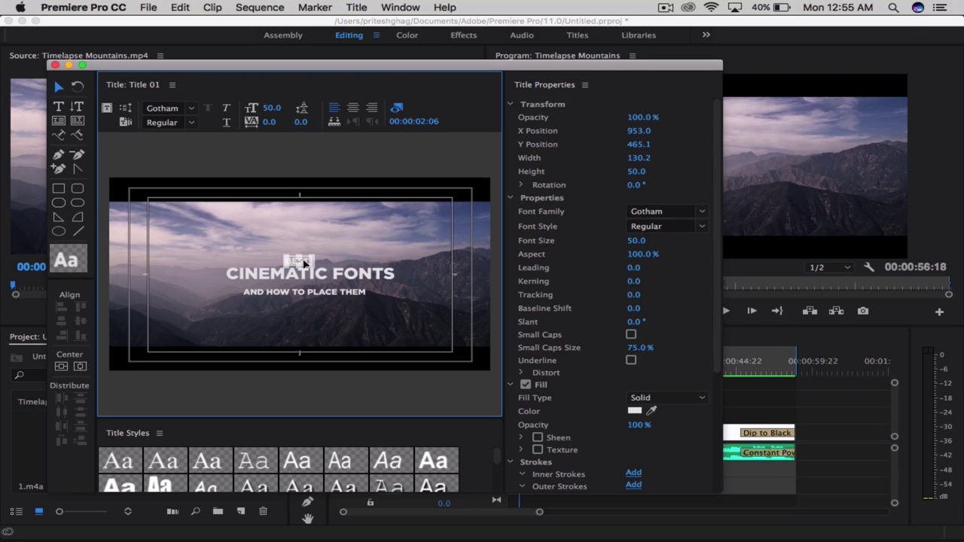
Move AND HOW TO PLACE THEM close beneath CINEMATIC FONTS, and align all three lines on their horizontal centres in the middle of the frame.
left_click_drag(305, 301, 305, 296)
left_click(299, 261)
left_click(308, 277, "shift")
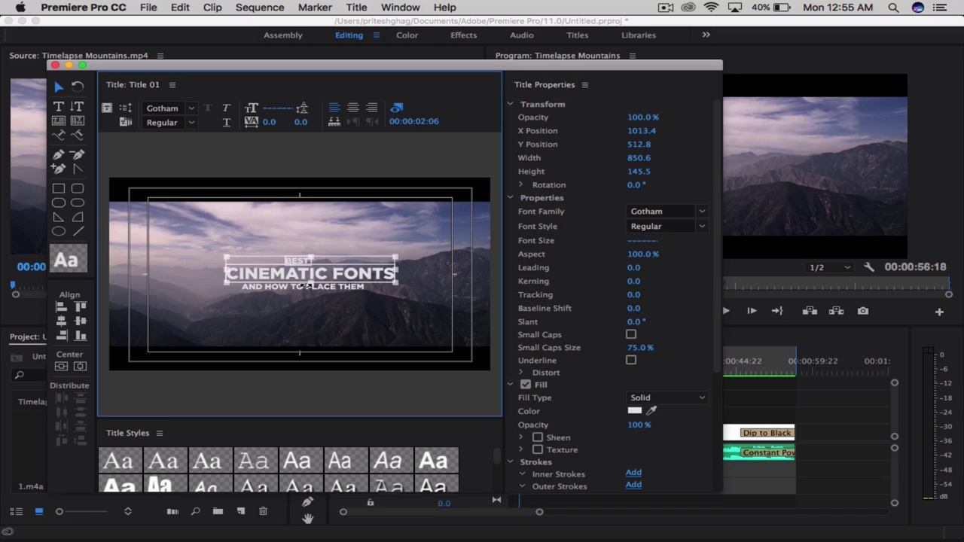
left_click(305, 287, "shift")
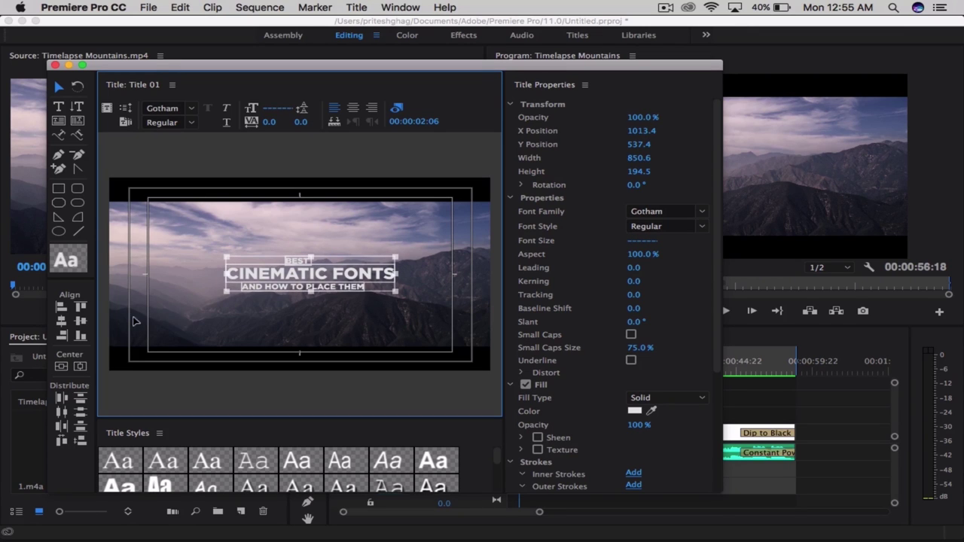
left_click(61, 321)
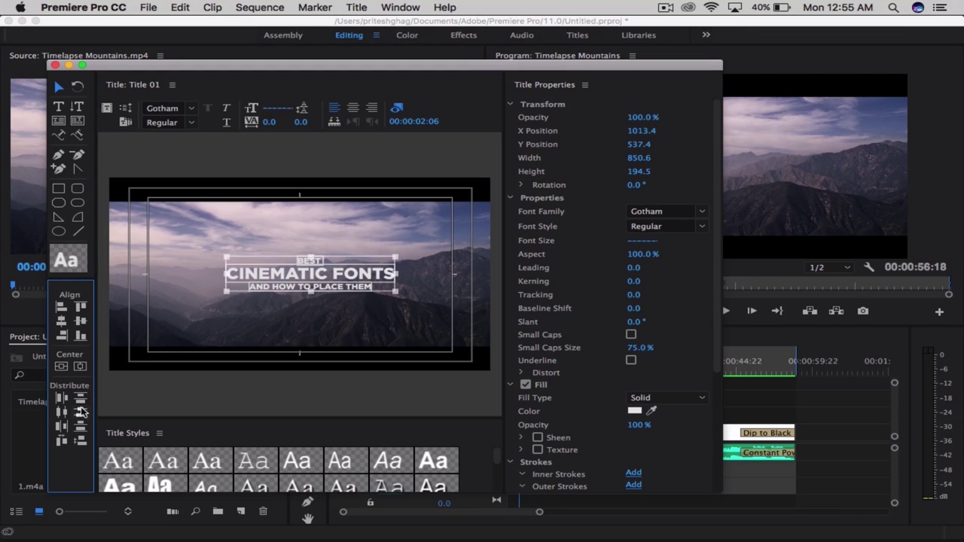
left_click(81, 368)
left_click(80, 368)
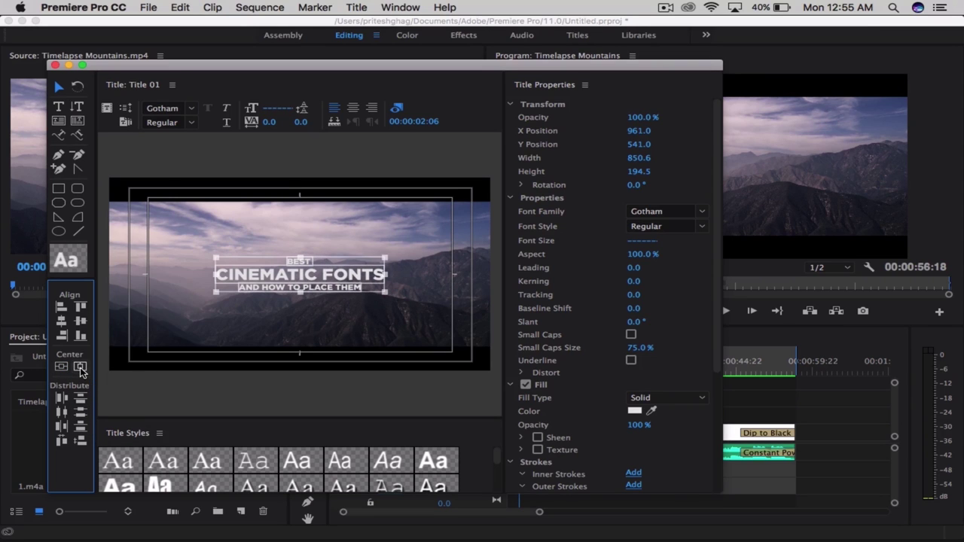
left_click(329, 383)
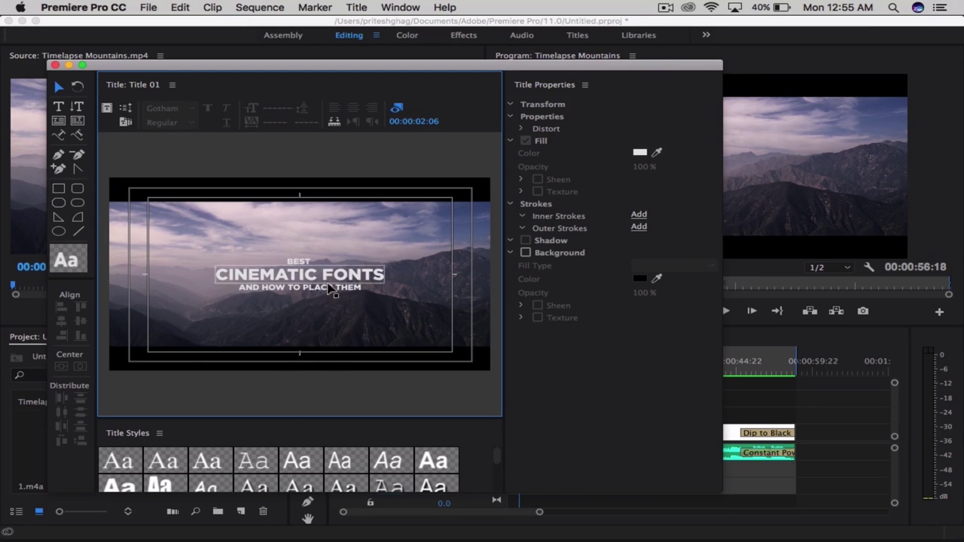
Set the font style of BEST and of AND HOW TO PLACE THEM to Medium.
left_click(300, 262)
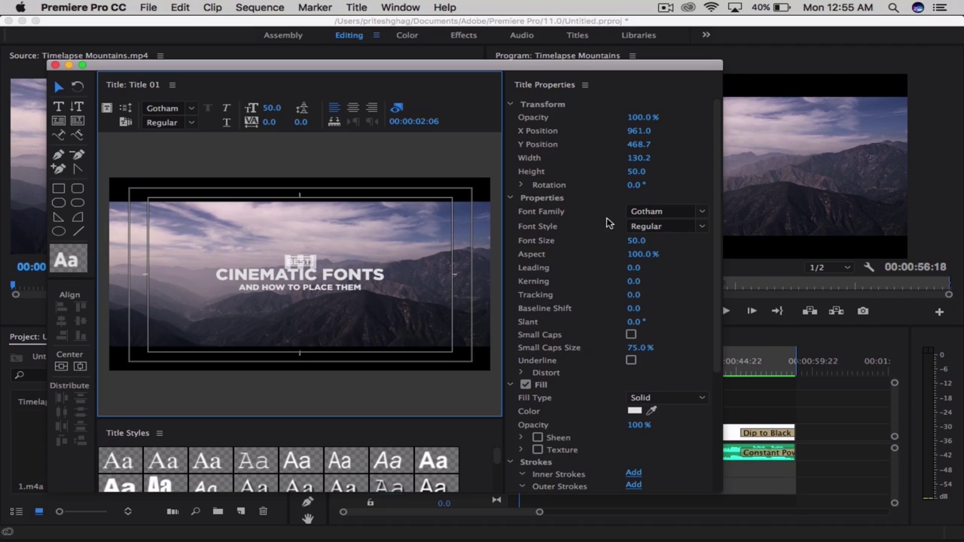
left_click(700, 230)
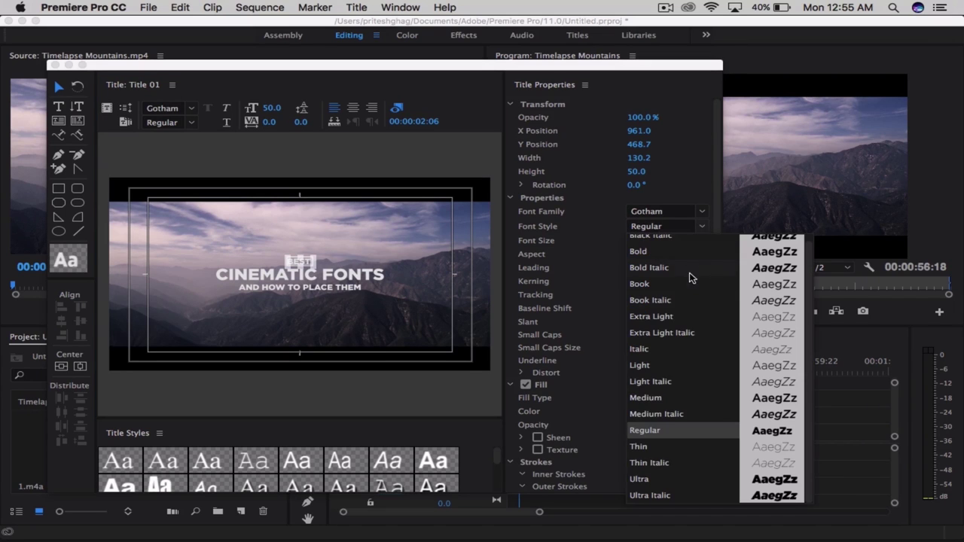
left_click(671, 398)
left_click(332, 288)
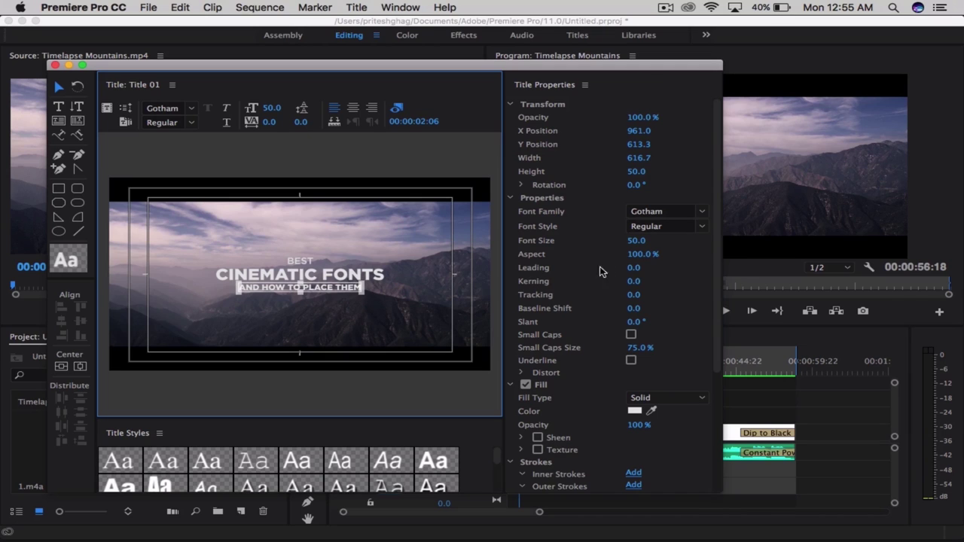
left_click(699, 226)
left_click(667, 397)
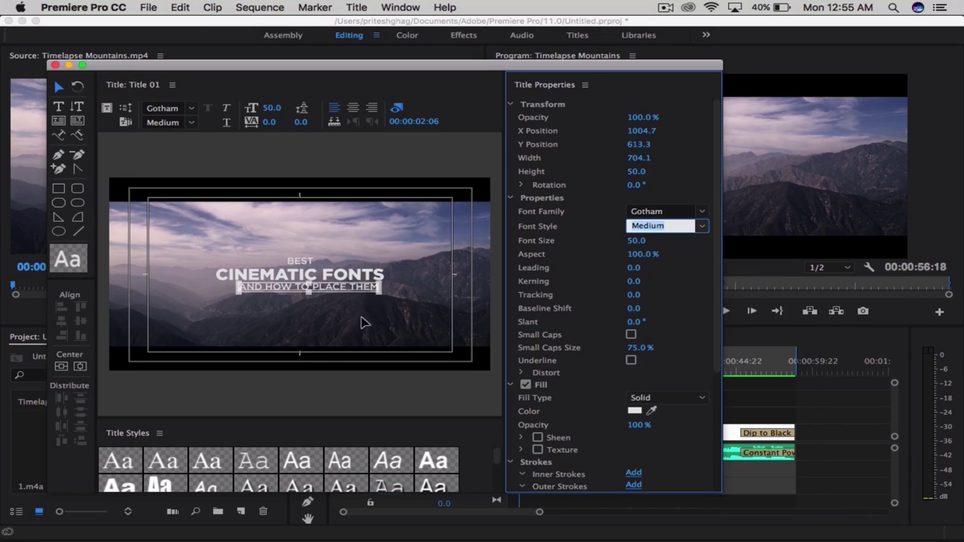
Realign BEST, CINEMATIC FONTS and AND HOW TO PLACE THEM on their horizontal centres and centre the block in the frame.
left_click(308, 277, "shift")
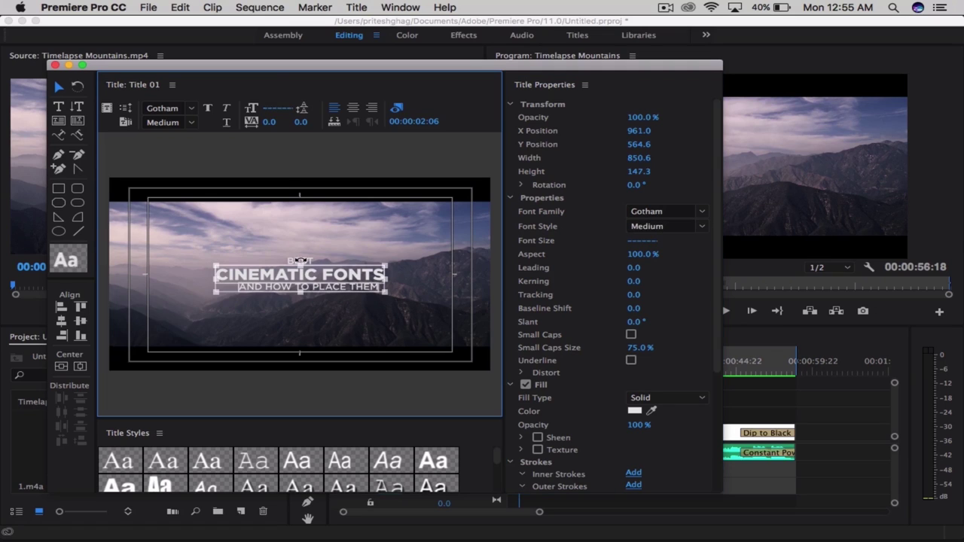
left_click(294, 260, "shift")
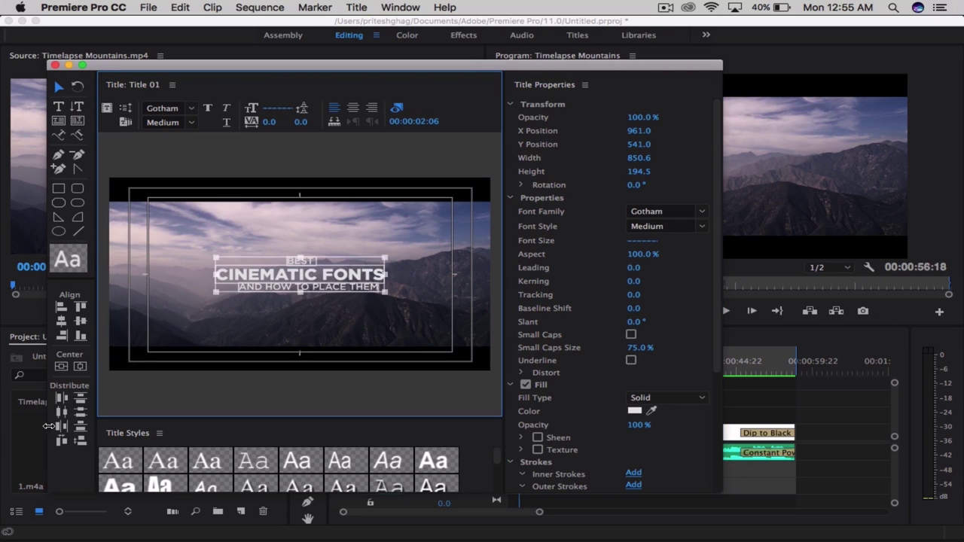
left_click(61, 321)
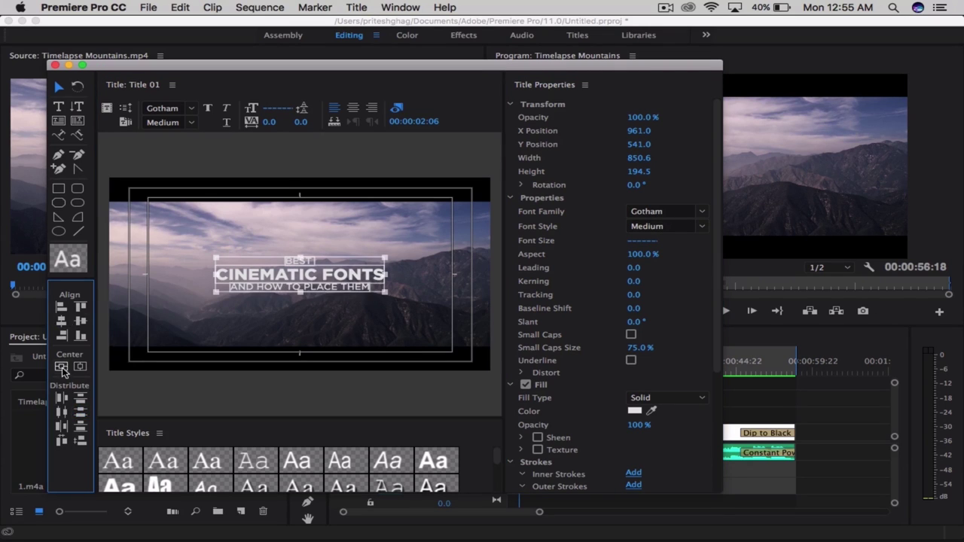
left_click(82, 369)
left_click(412, 159)
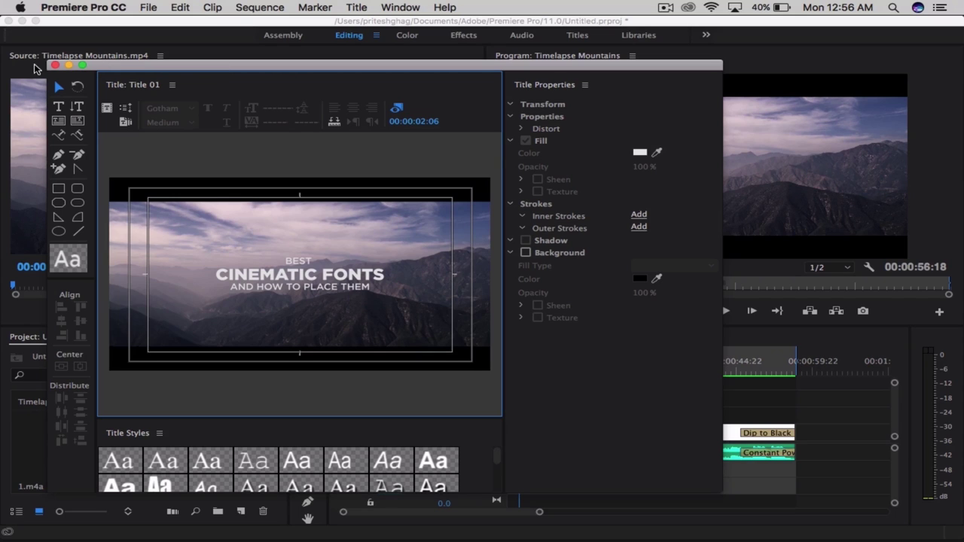
Close the title editor and place Title 01 on video track V2 at 00:00:02:06.
left_click(55, 66)
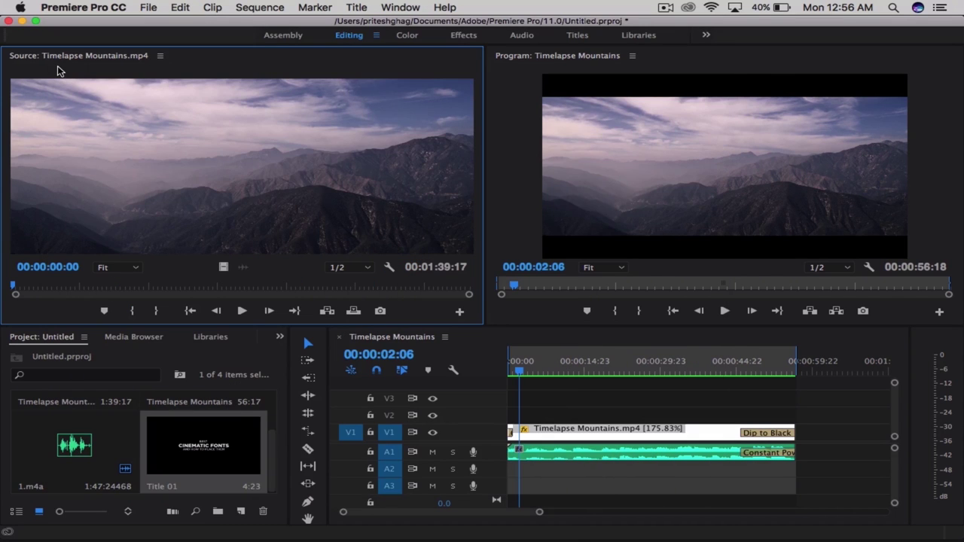
left_click_drag(218, 446, 530, 421)
left_click(527, 375)
left_click_drag(528, 375, 536, 374)
Duplicate Title 01 in the project and open the copy for editing.
right_click(202, 450)
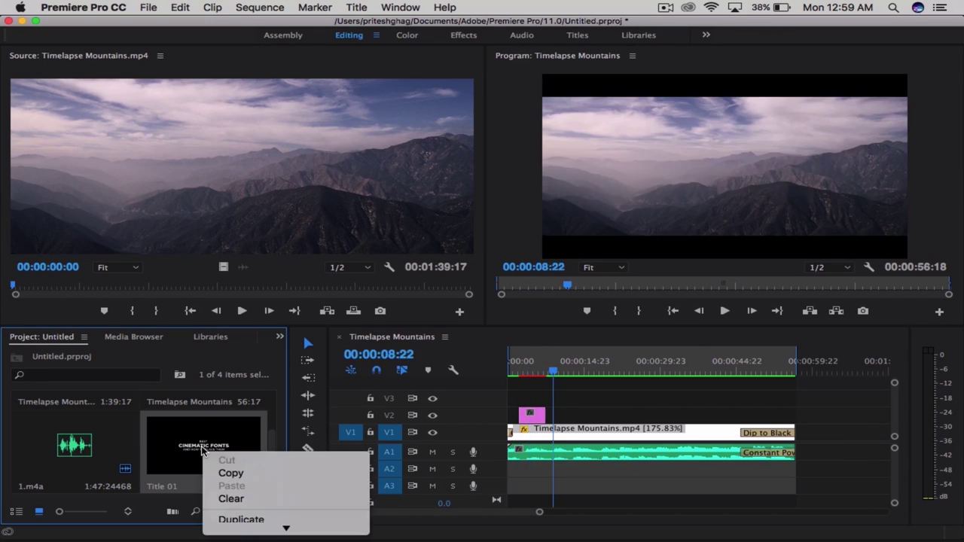
left_click(241, 520)
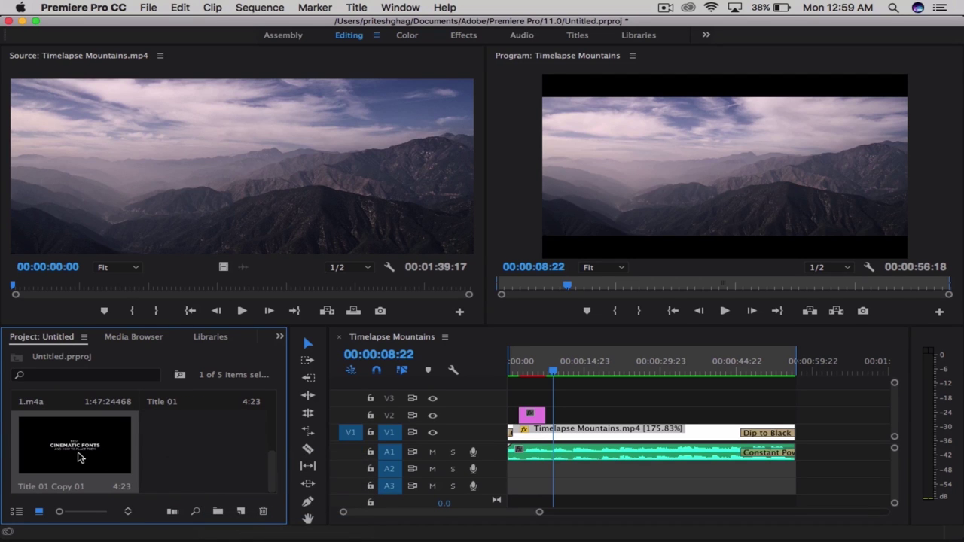
double_click(76, 449)
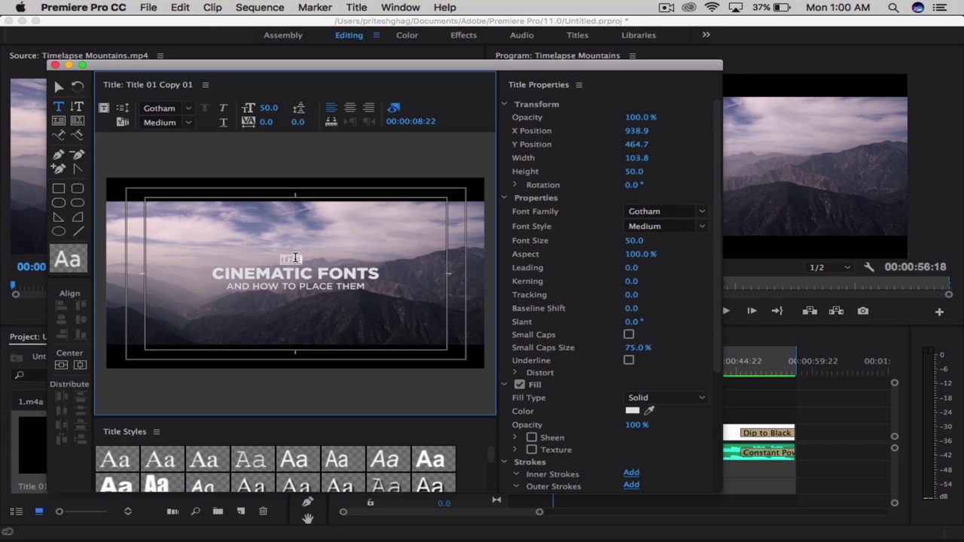
In the copied title, replace CINEMATIC FONTS with HIMALAYAN and AND HOW TO PLACE THEM with DIARIES.
left_click(295, 272)
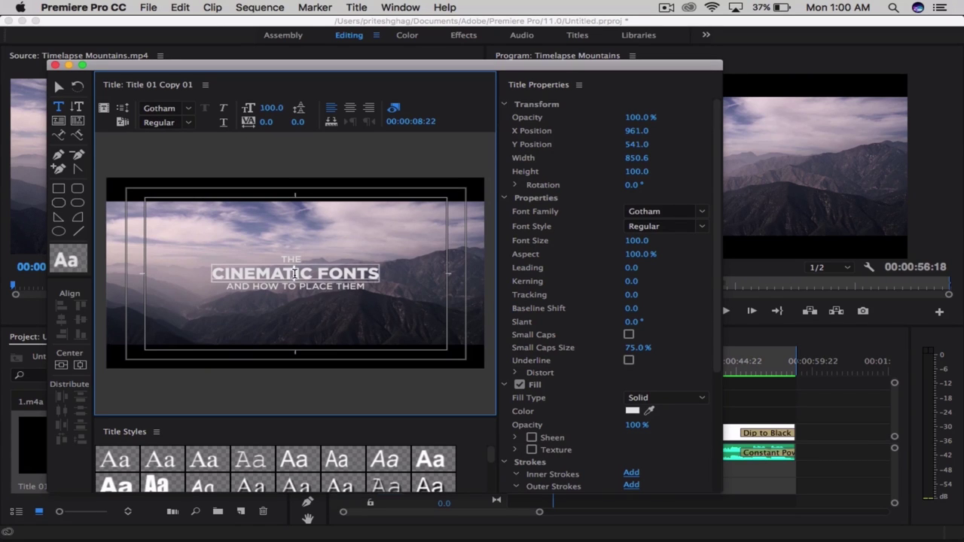
triple_click(293, 276)
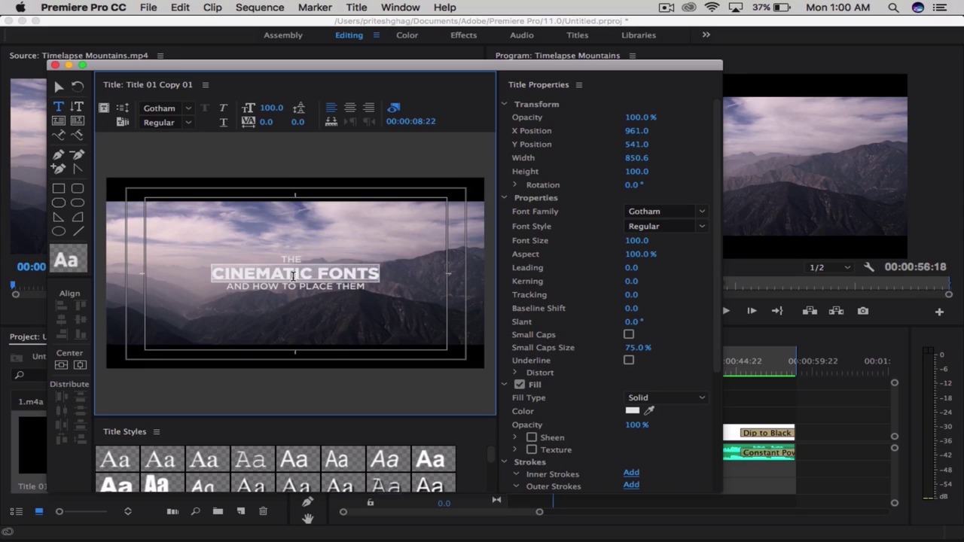
type("HIMALAYAN")
left_click(295, 287)
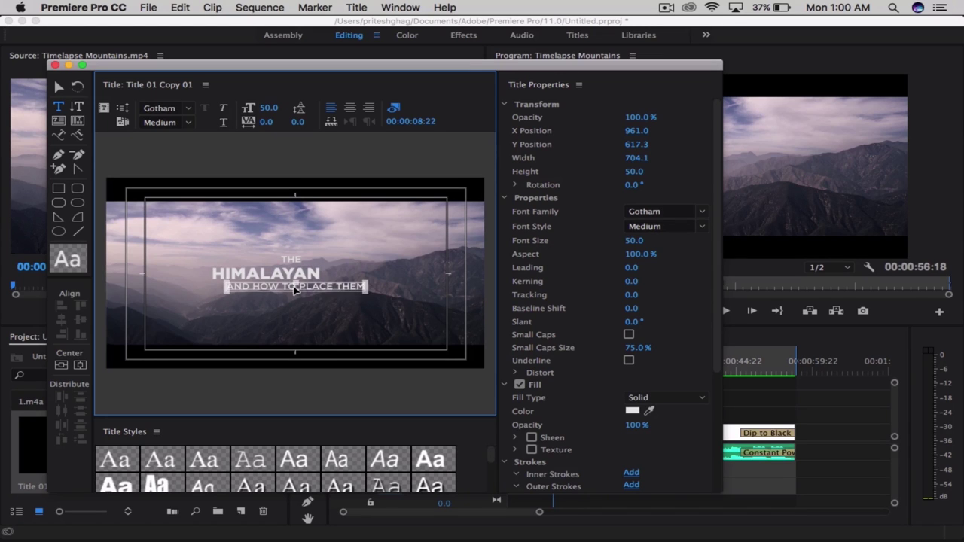
type("DIARIES")
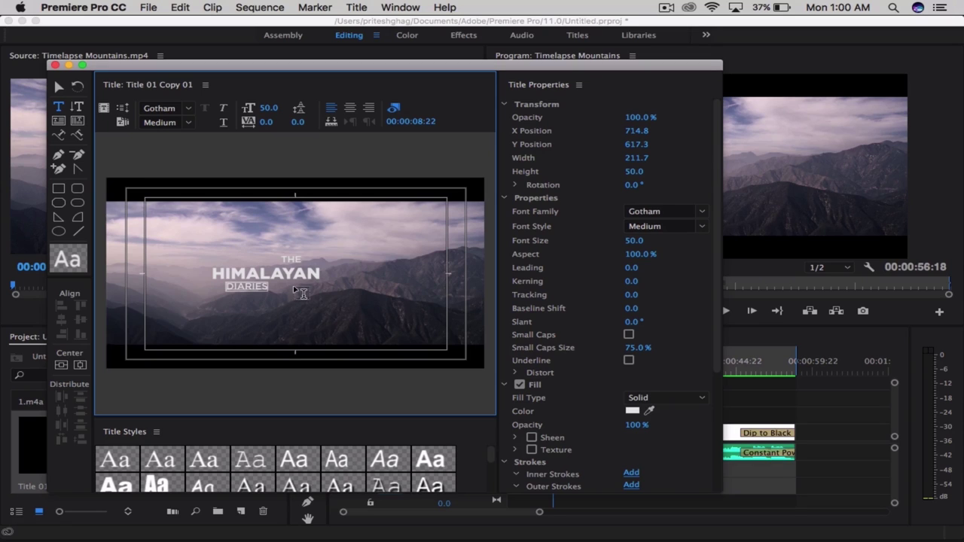
Align and vertically distribute THE, HIMALAYAN and DIARIES about their centres, and centre the block in the frame.
left_click(58, 86)
left_click(298, 260, "shift")
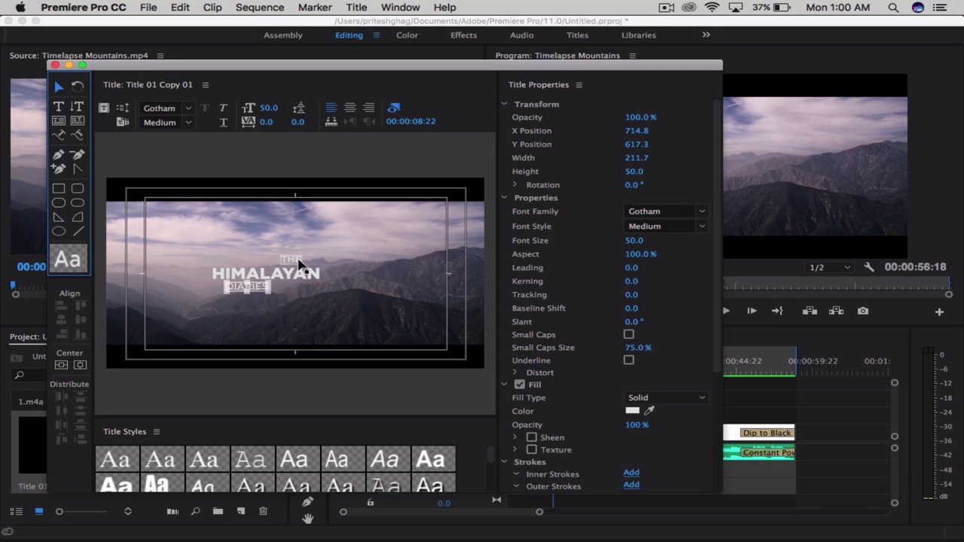
left_click(265, 276, "shift")
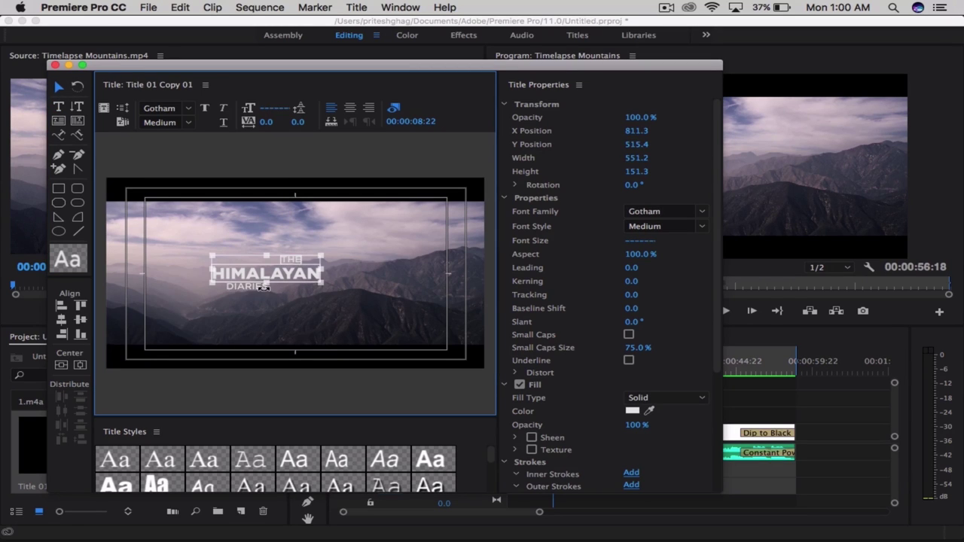
left_click_drag(263, 288, 262, 295)
left_click(60, 322)
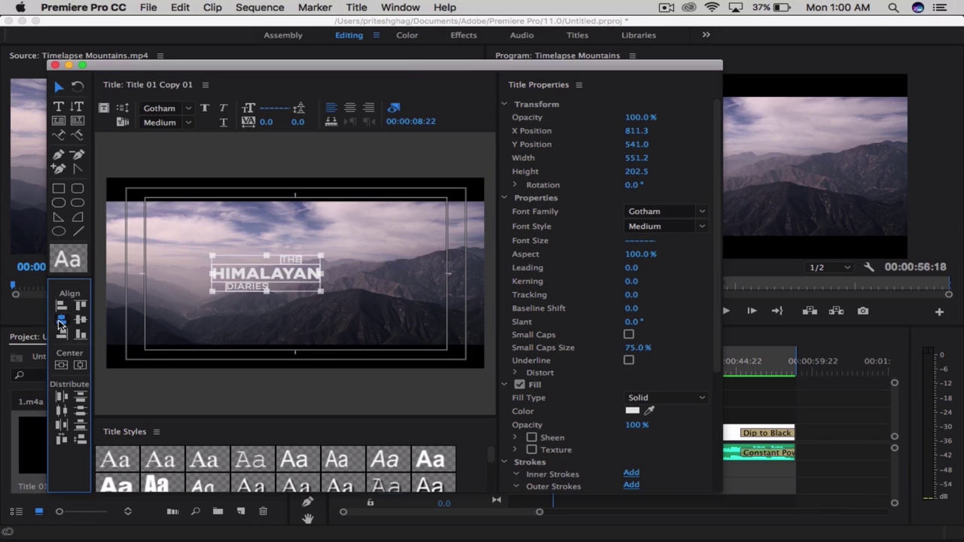
left_click(80, 410)
left_click(70, 365)
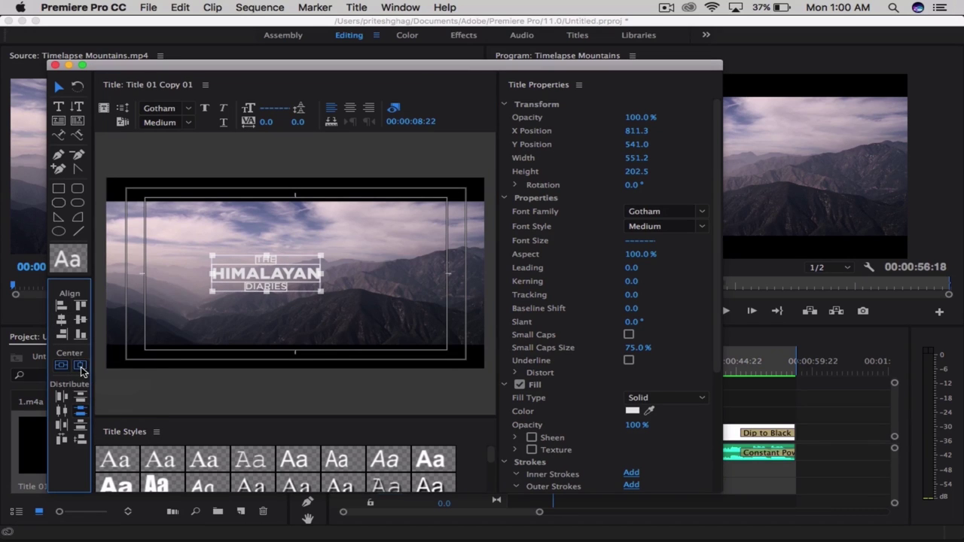
left_click(185, 389)
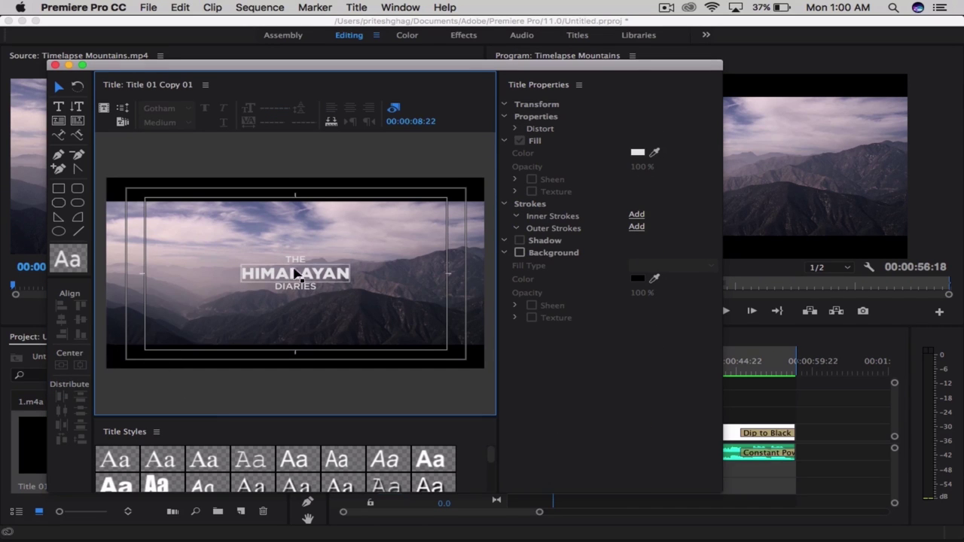
Close the title editor and place Title 01 Copy 01 on video track V2 at 00:00:08:22.
key("super+w")
left_click_drag(112, 459, 563, 418)
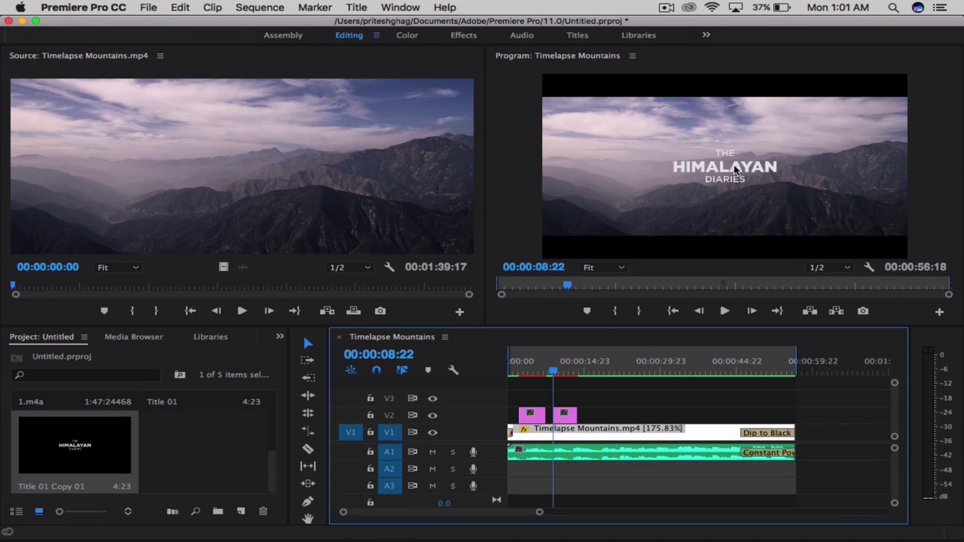
left_click_drag(554, 372, 565, 376)
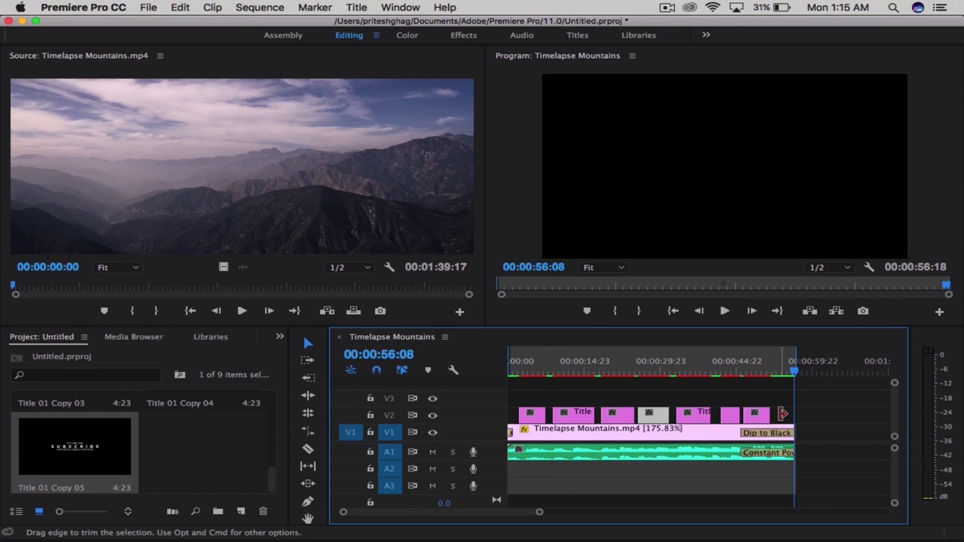
Save the project and export the sequence to the Desktop as Timelapse Mountains.mp4 in H.264 format with the HD 1080p 25 preset.
key("super+s")
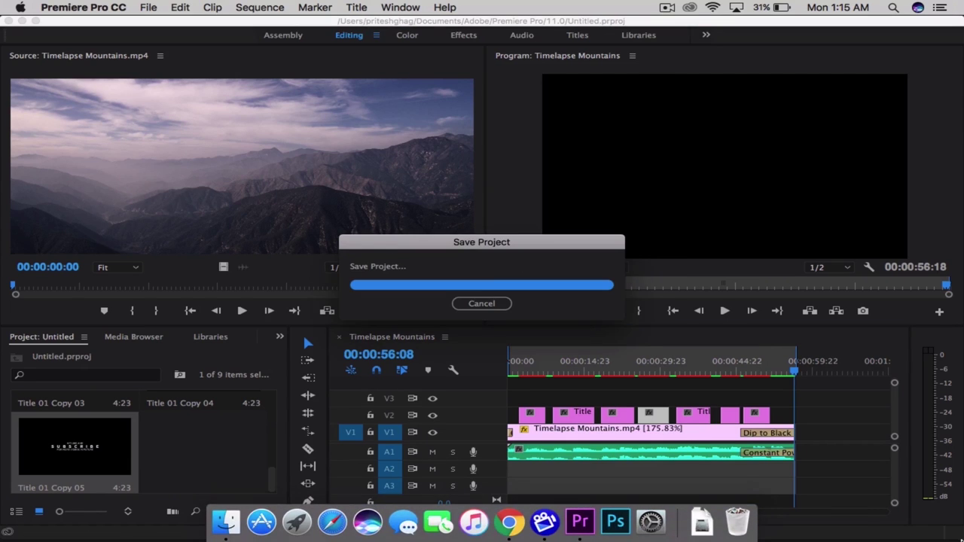
left_click(148, 7)
mouse_move(170, 343)
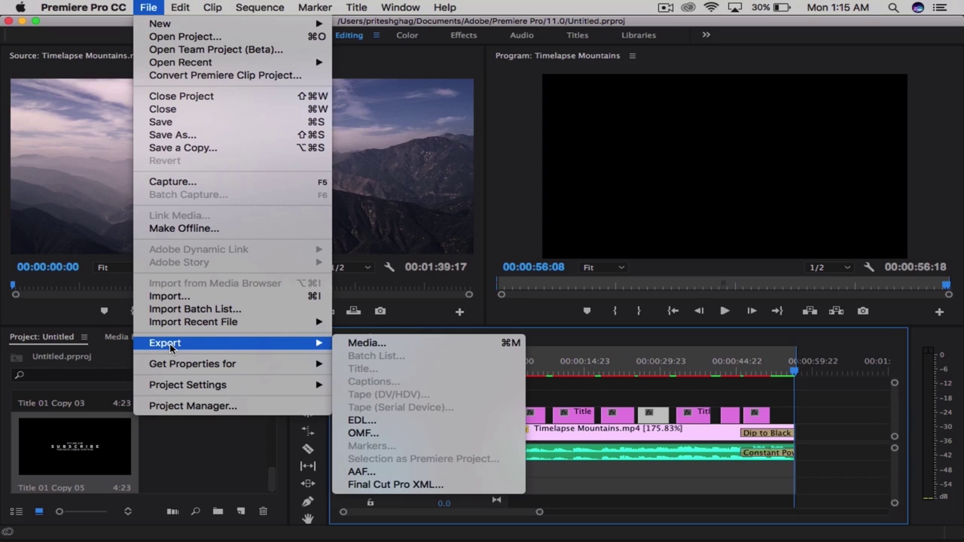
left_click(367, 343)
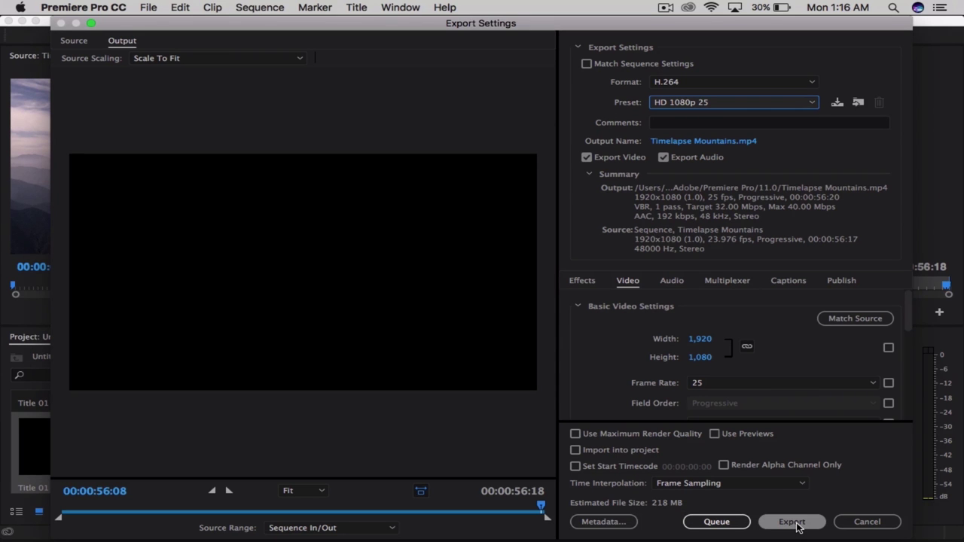
left_click(796, 525)
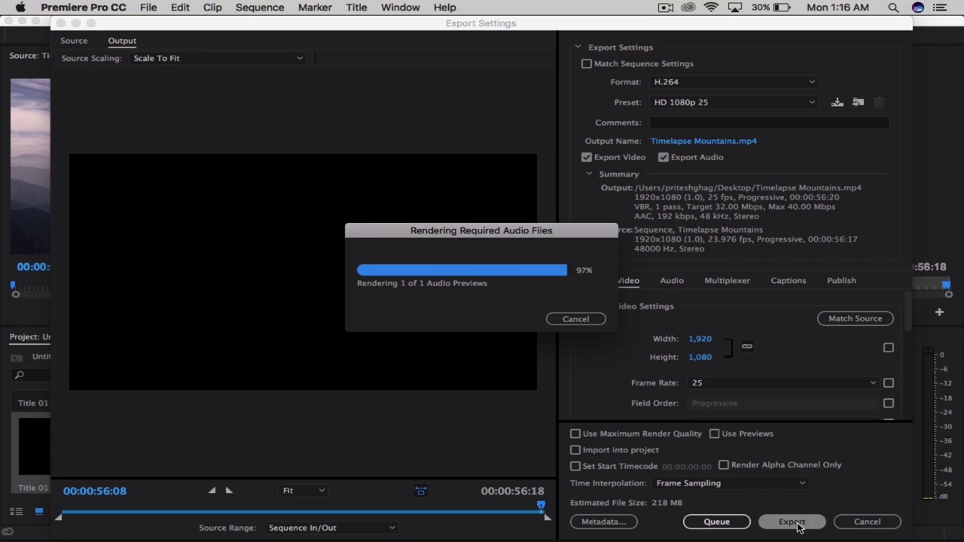